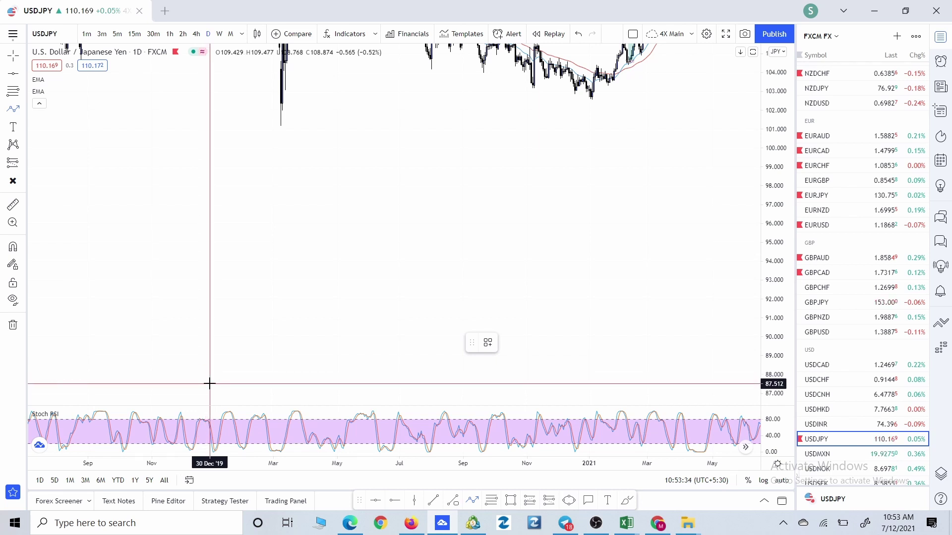
# Trace the Path from the 87.7 low through 91.8, 88, 94.5, 90.5, 97, 92.7, 100, 95.2 to 103, then the next low
pyautogui.click(210, 384)
pyautogui.click(251, 304)
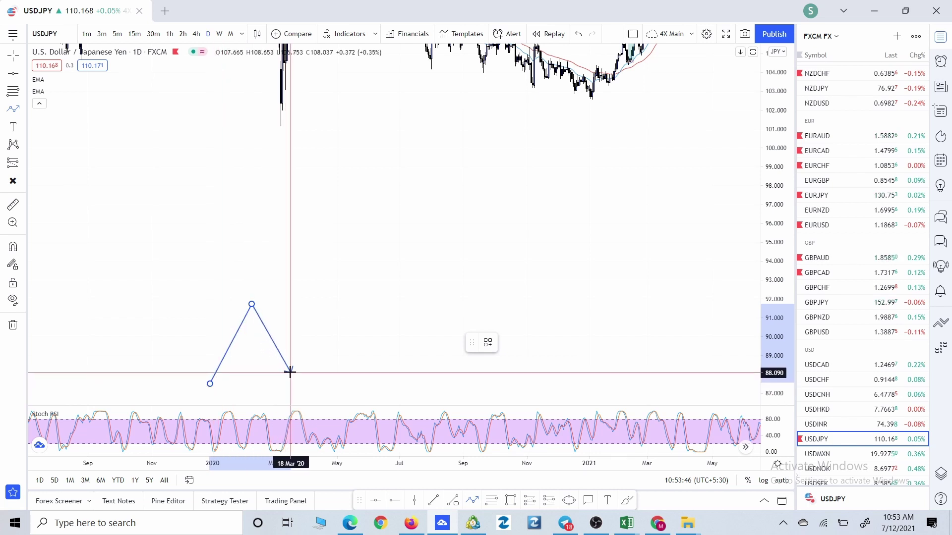
pyautogui.click(290, 372)
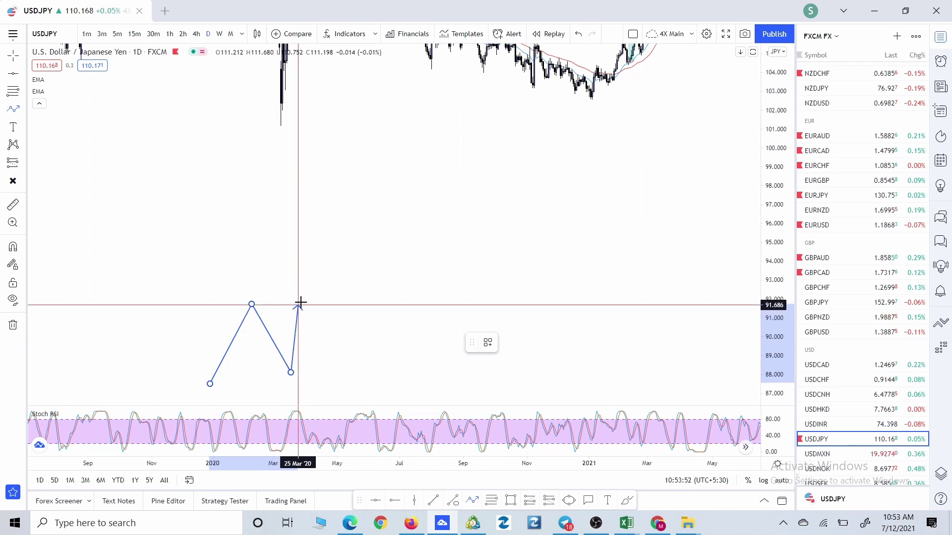
pyautogui.click(346, 251)
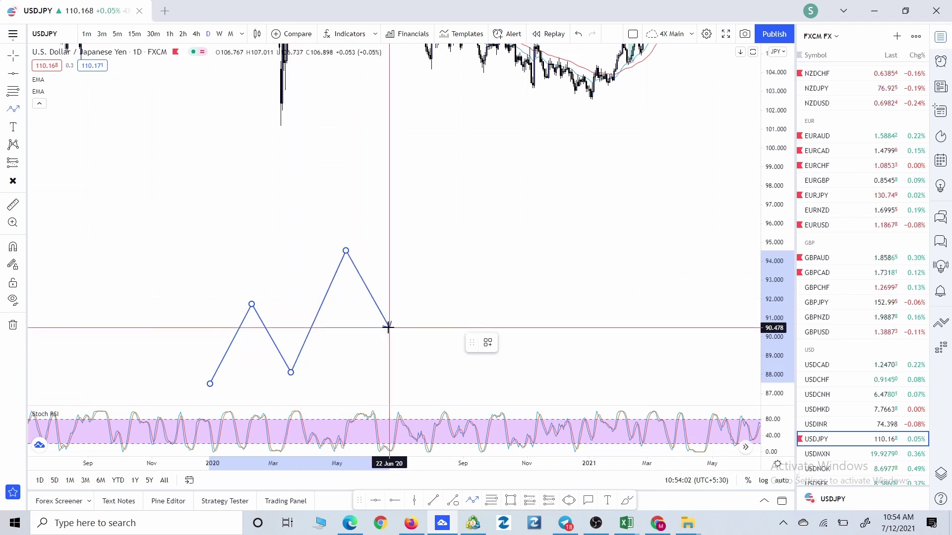
pyautogui.click(387, 328)
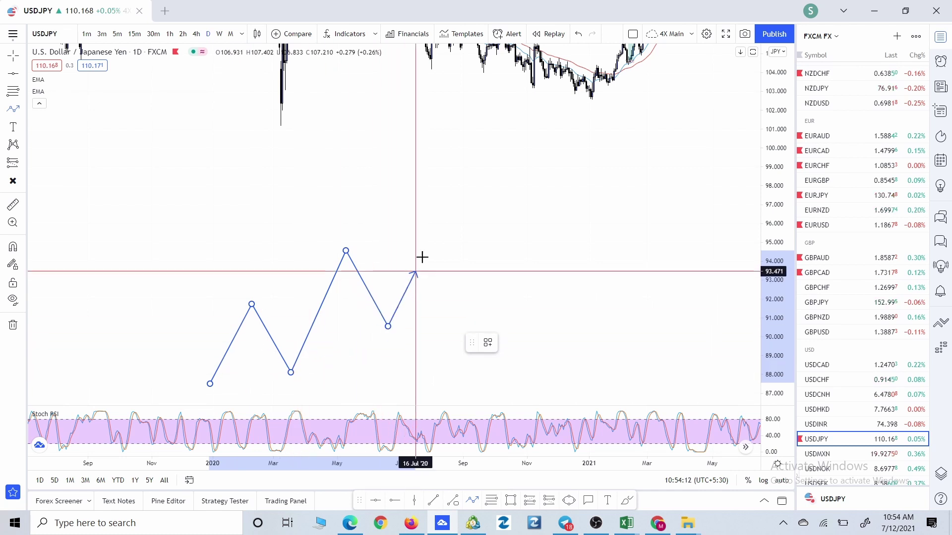
pyautogui.click(432, 205)
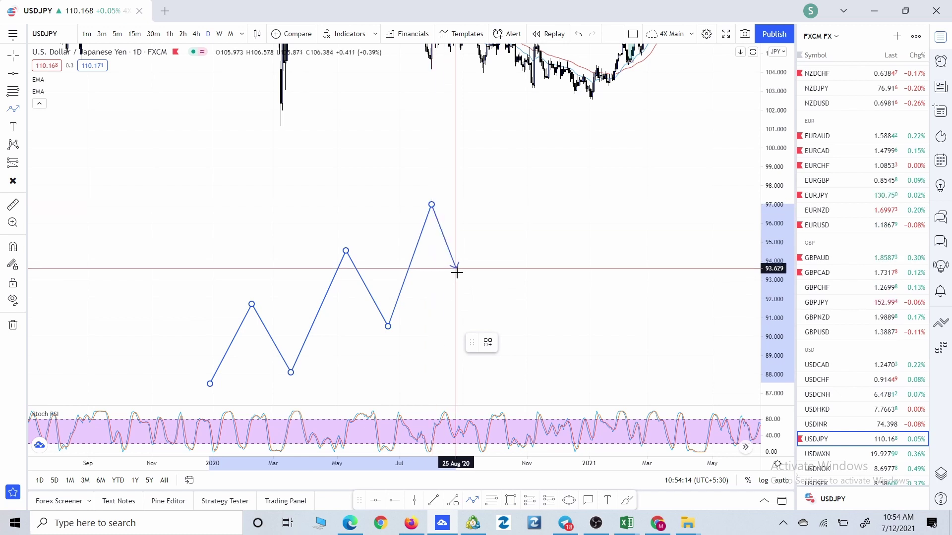
pyautogui.click(463, 285)
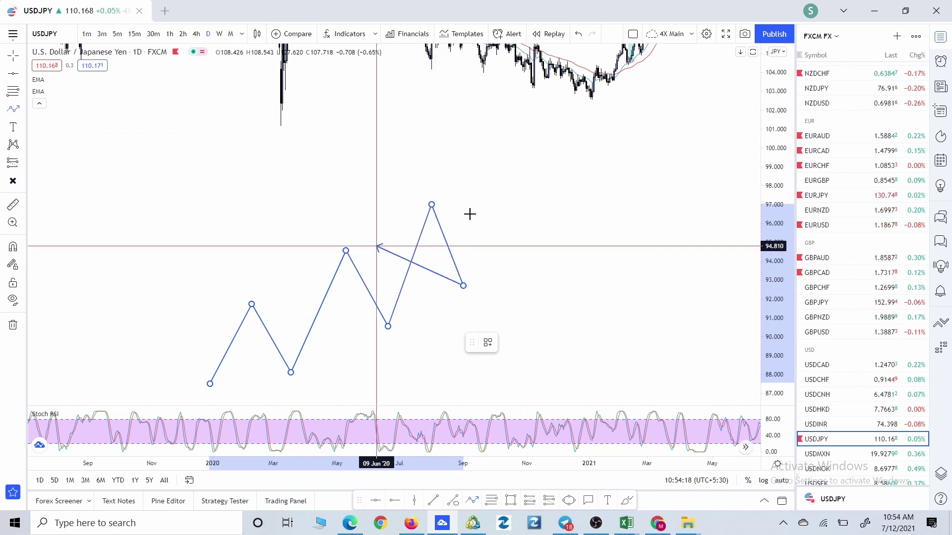
pyautogui.click(509, 147)
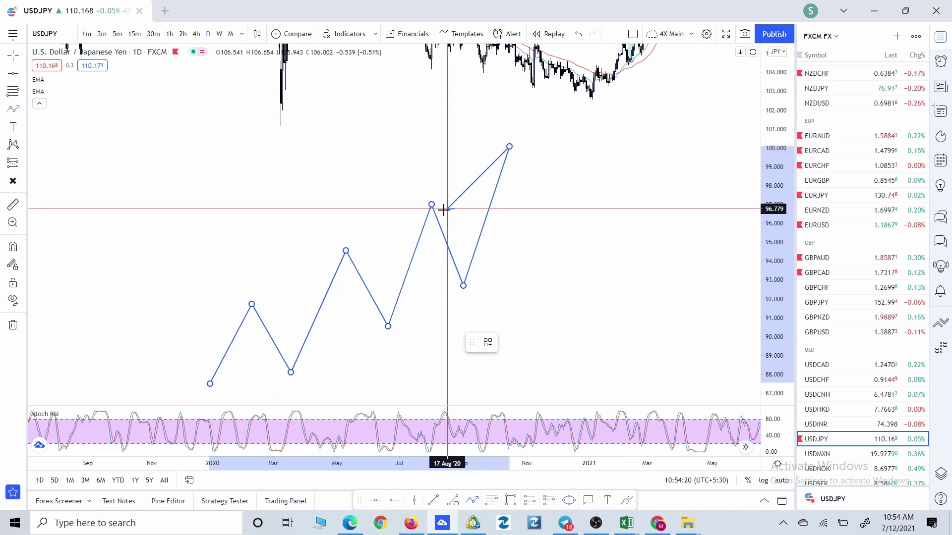
pyautogui.click(537, 238)
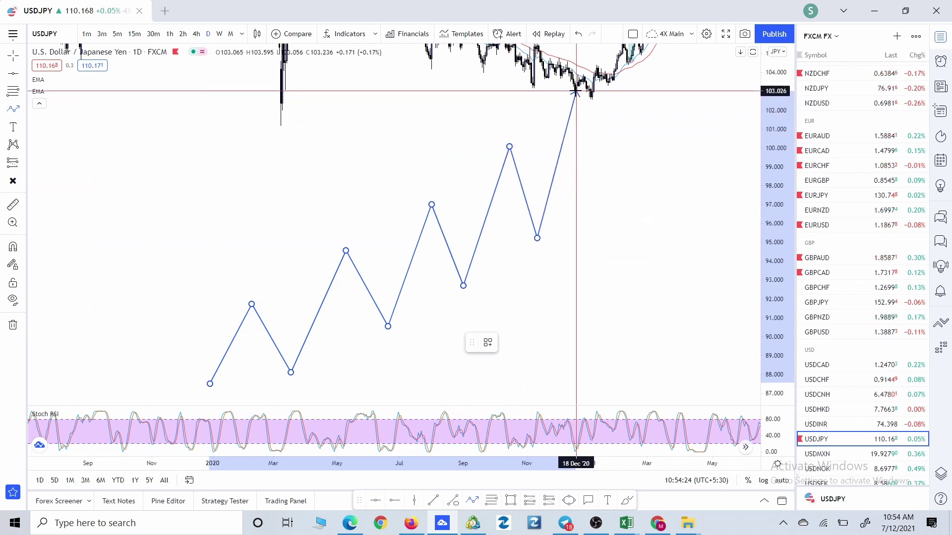
pyautogui.click(577, 92)
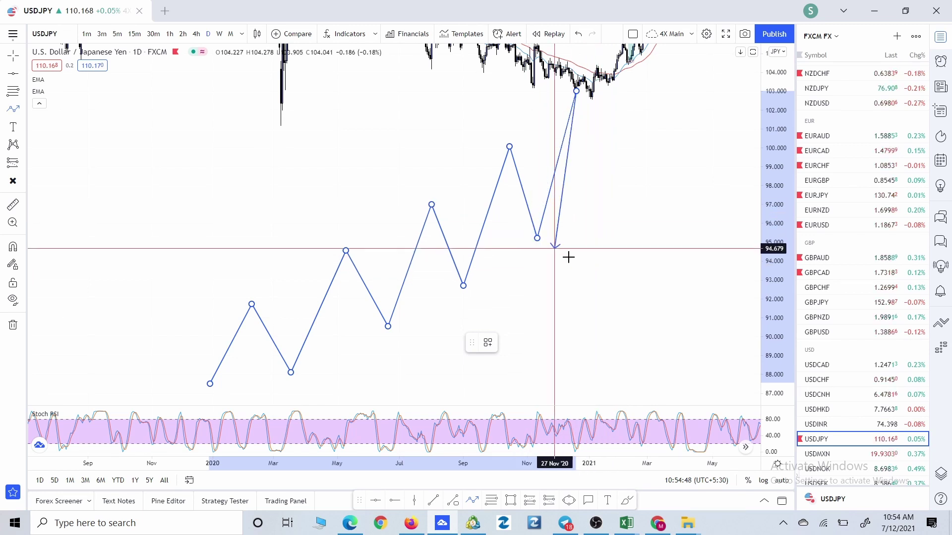
pyautogui.click(613, 288)
# Continue the path through 2021 swings near 92.7, 97.3, 89.8, 94.3 and 88, ending near 92 in late May
pyautogui.click(613, 288)
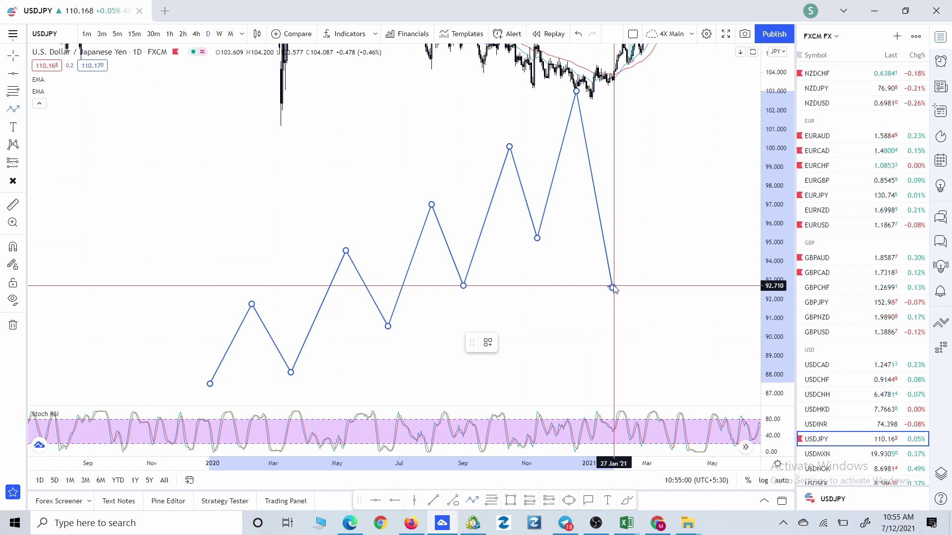
pyautogui.click(613, 288)
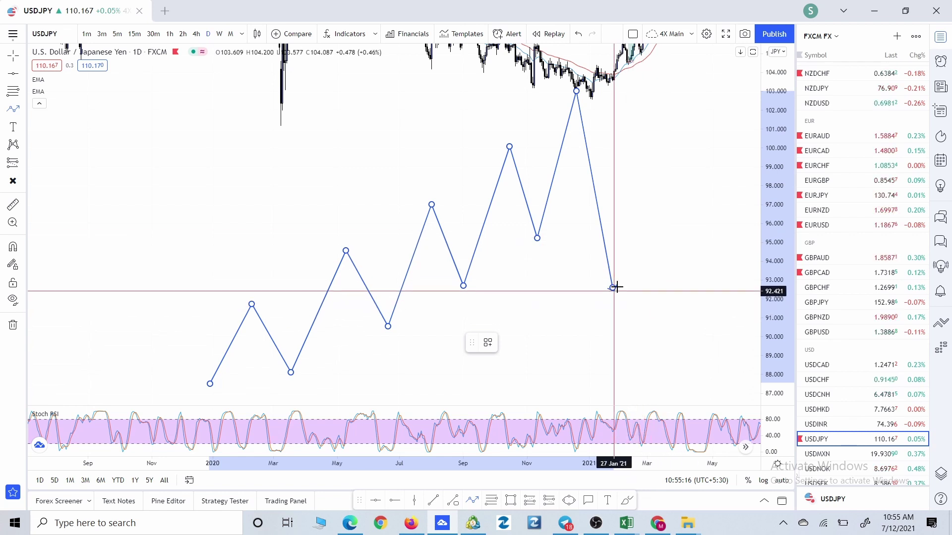
pyautogui.click(656, 199)
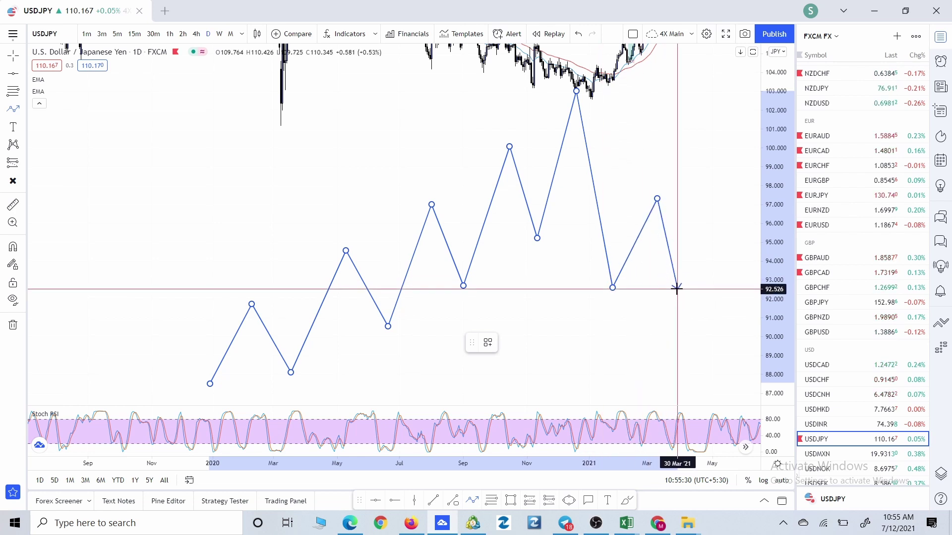
pyautogui.click(659, 343)
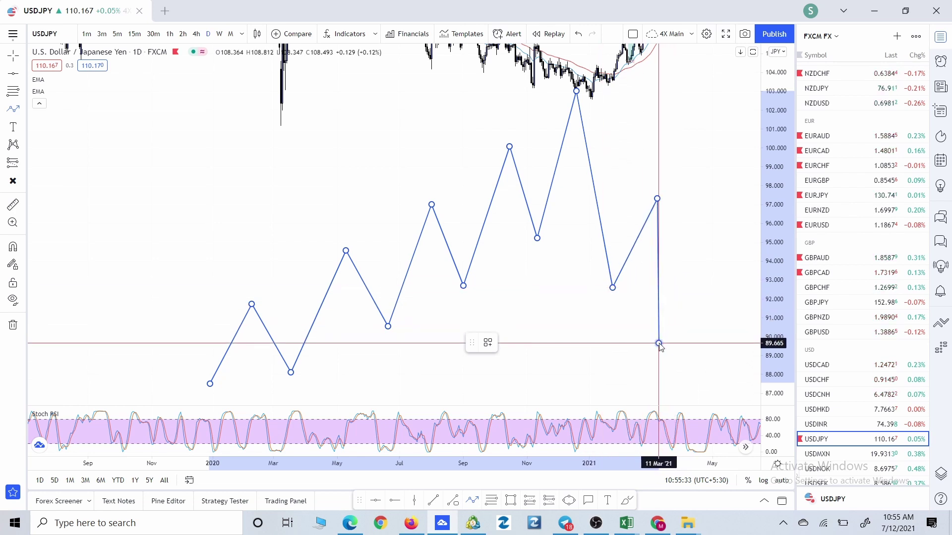
pyautogui.click(701, 254)
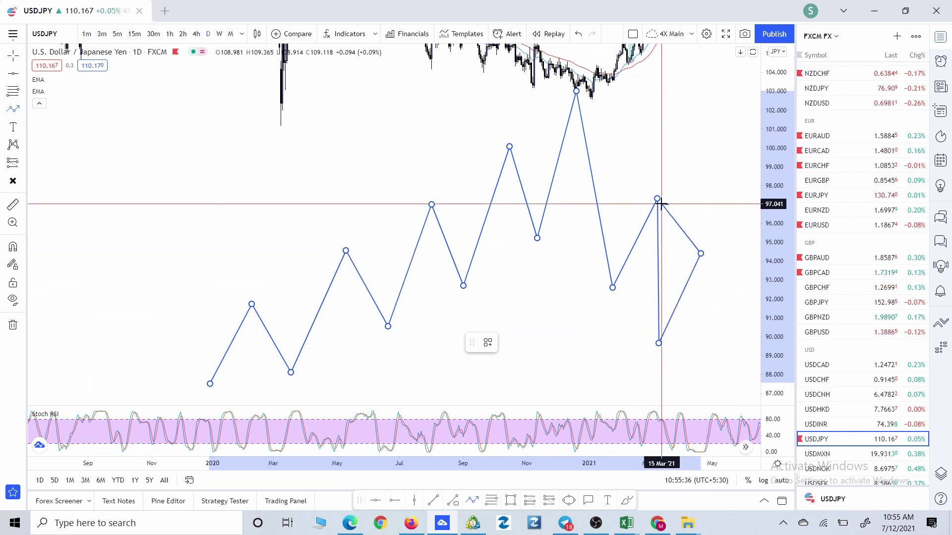
pyautogui.click(697, 382)
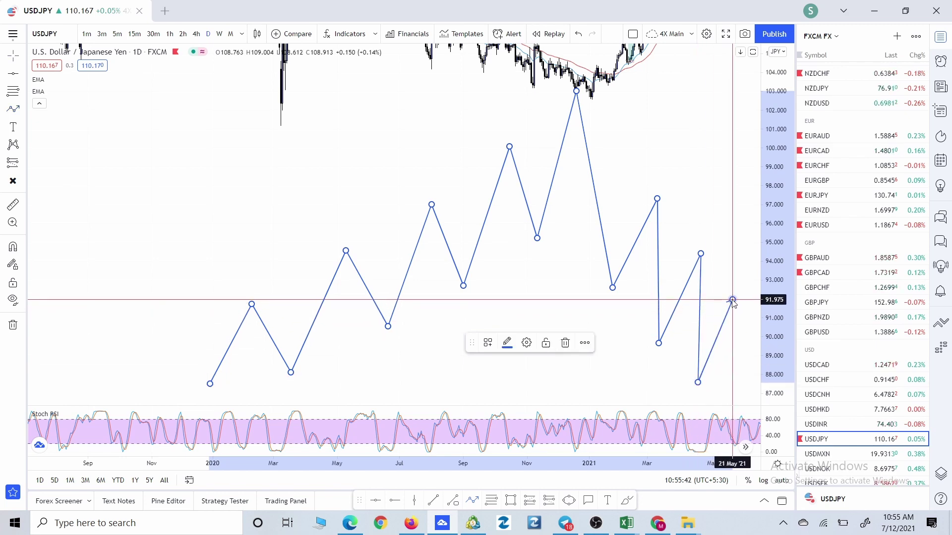
pyautogui.doubleClick(732, 300)
# Start a new Path at the late-May point near 91.9 through the 85.9 June low, 94.3 July high and 97.5 September high
pyautogui.moveTo(731, 346); pyautogui.dragTo(569, 302)
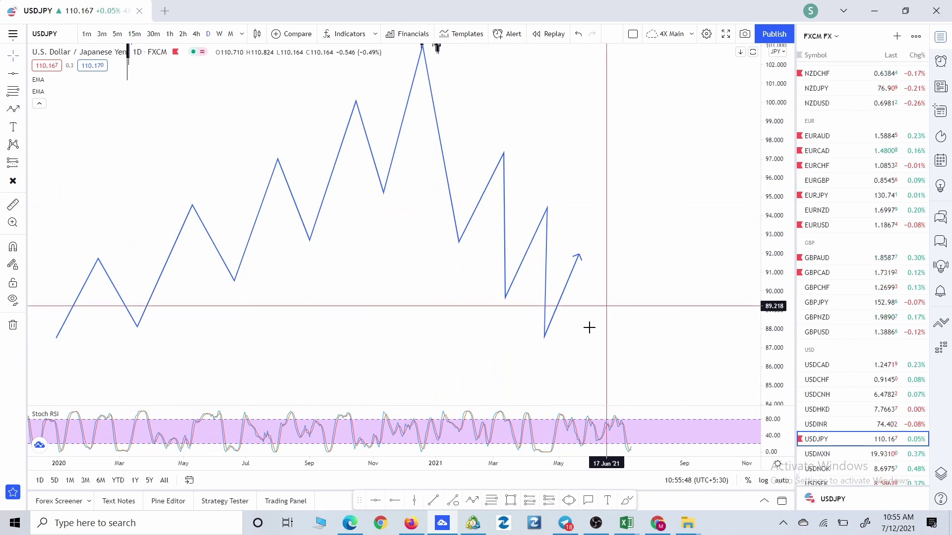
pyautogui.click(433, 135)
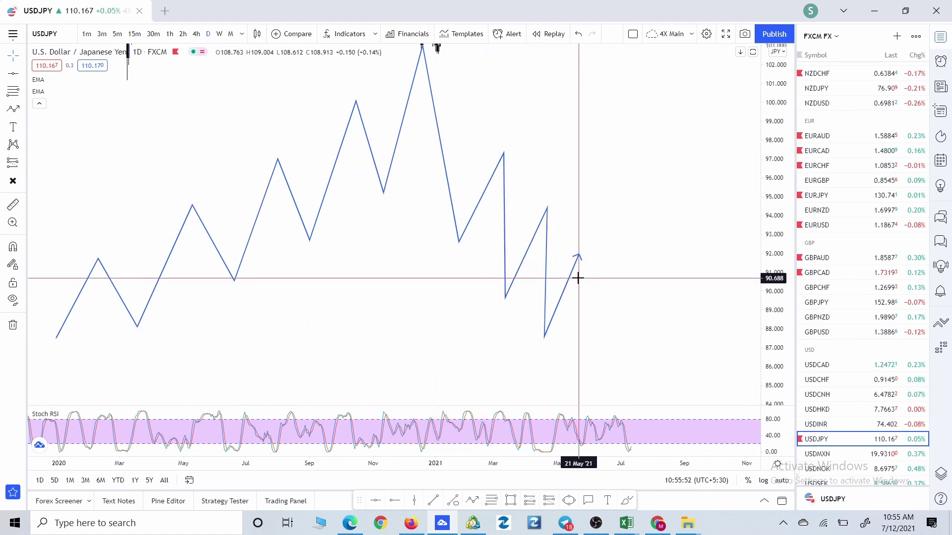
pyautogui.click(474, 502)
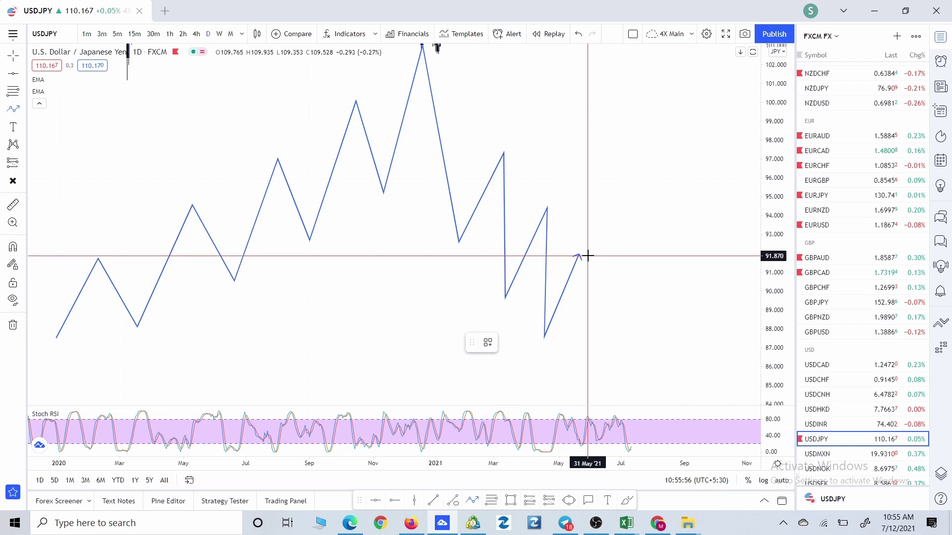
pyautogui.click(585, 257)
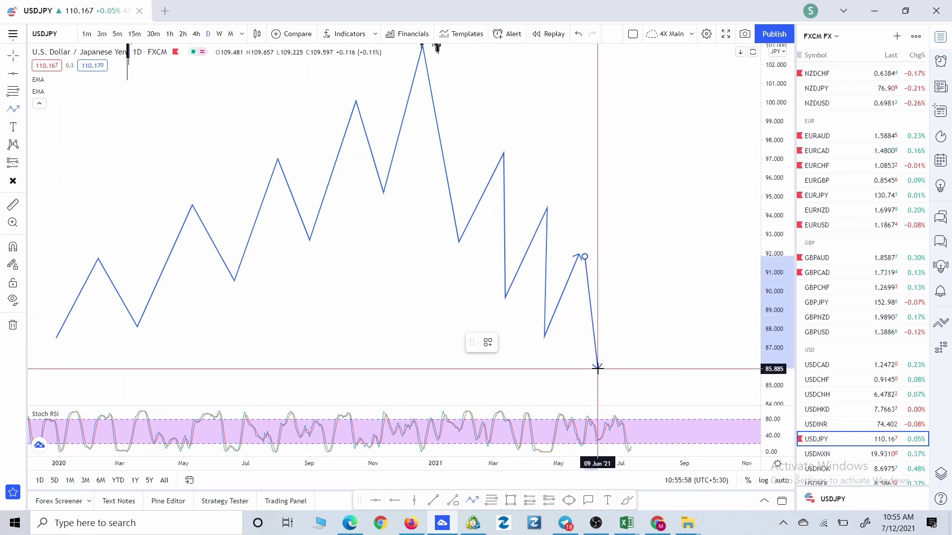
pyautogui.click(598, 369)
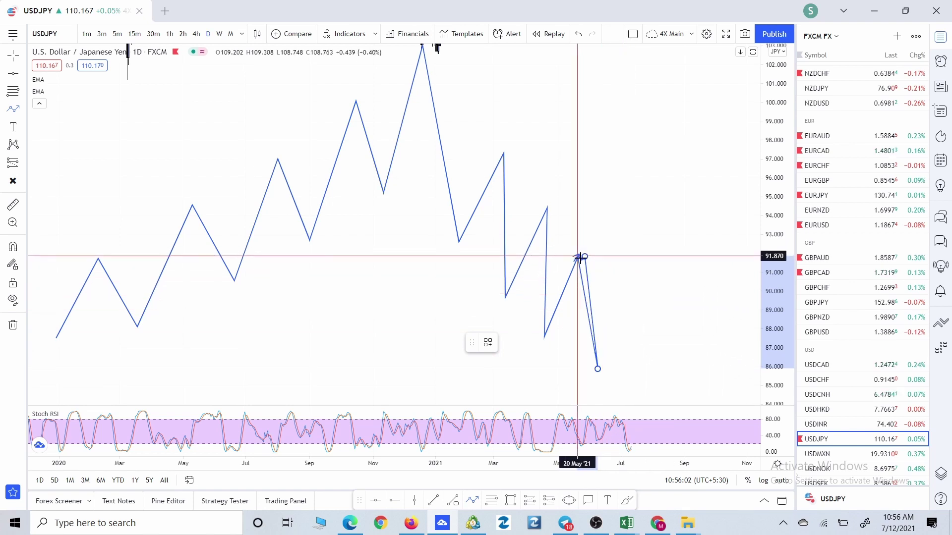
pyautogui.click(635, 208)
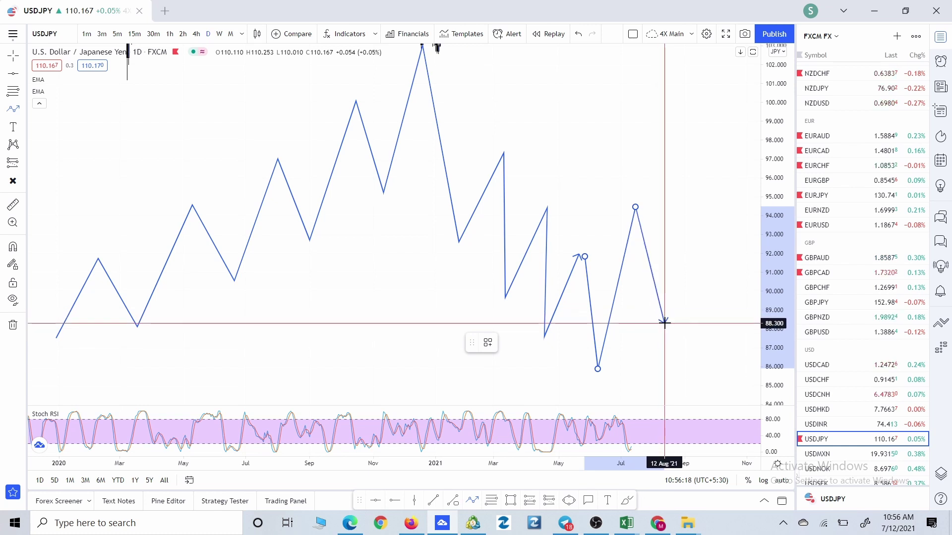
pyautogui.press('Escape')
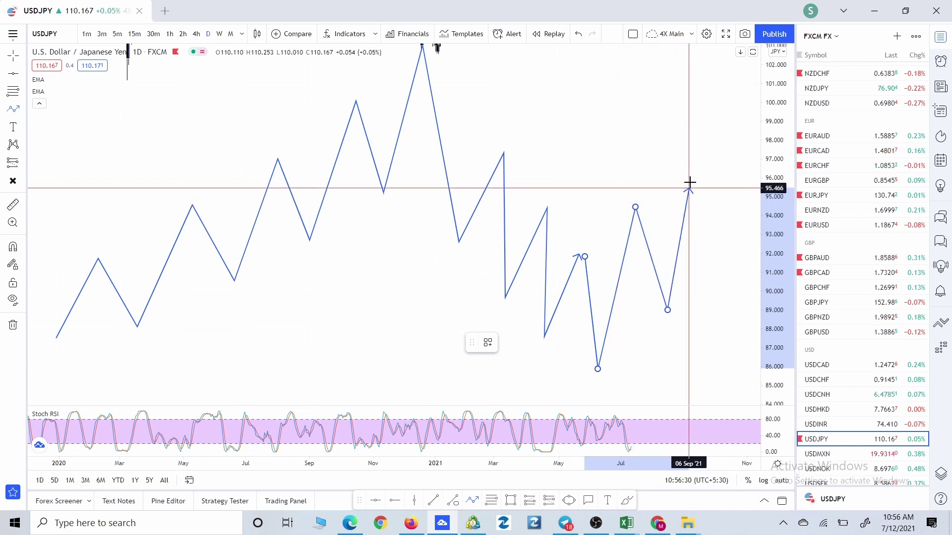
pyautogui.click(684, 147)
pyautogui.click(721, 248)
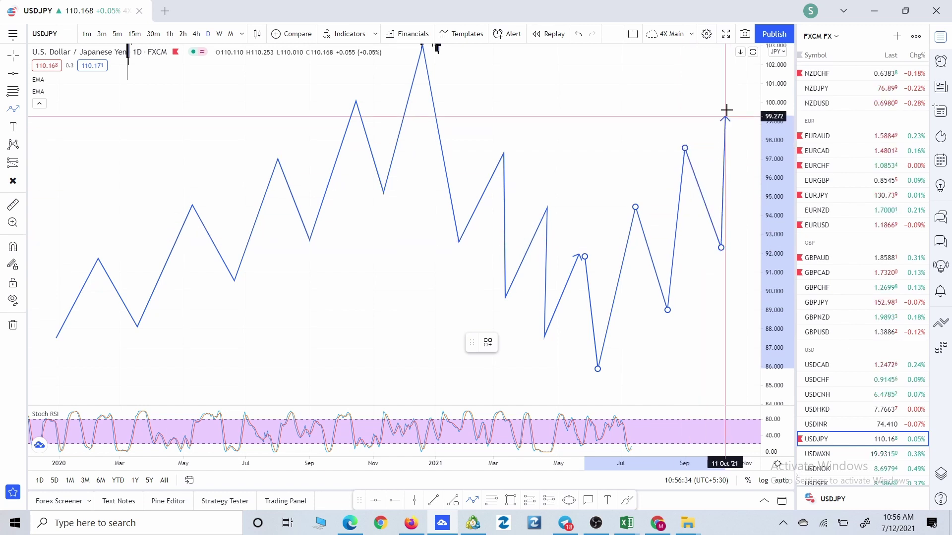
# Finish the zigzag at its top point, deselect it, and widen the visible price range
pyautogui.doubleClick(726, 110)
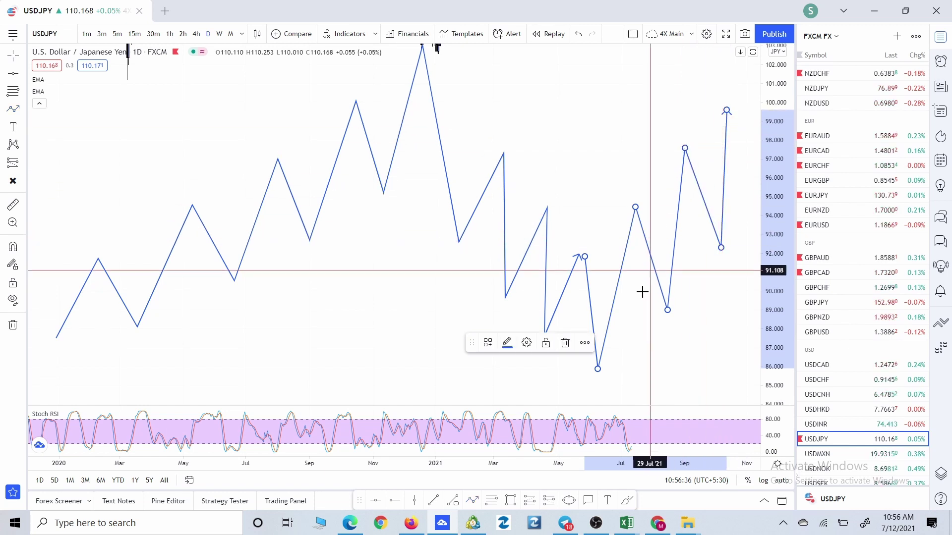
pyautogui.click(683, 325)
pyautogui.moveTo(683, 325); pyautogui.dragTo(585, 393)
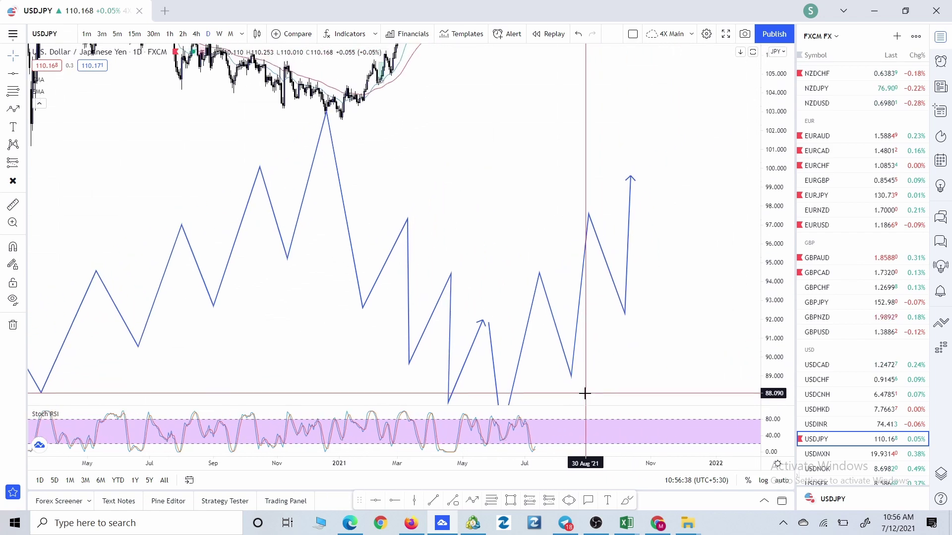
pyautogui.moveTo(564, 251); pyautogui.dragTo(573, 266)
pyautogui.moveTo(780, 162); pyautogui.dragTo(778, 213)
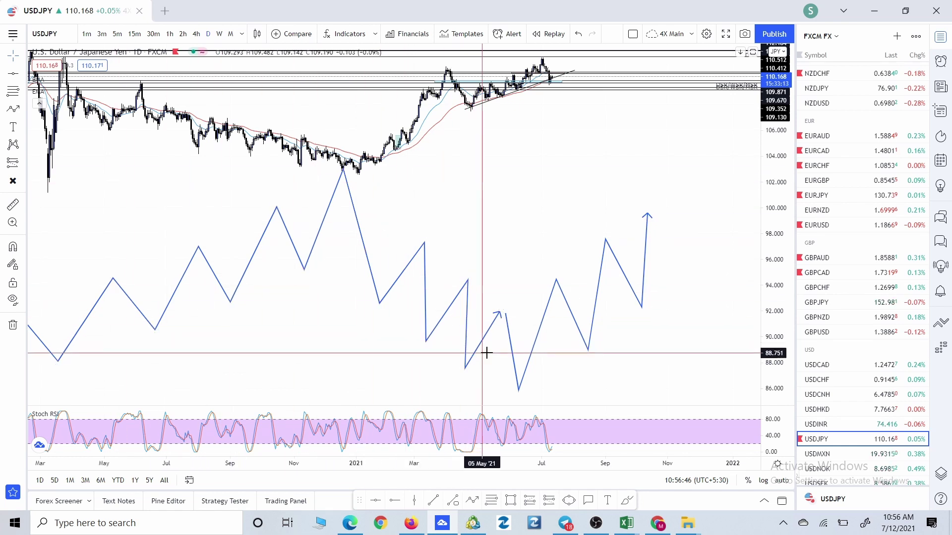
# Reframe the chart so the December 2019 to February 2021 candles fill the view
pyautogui.click(347, 187)
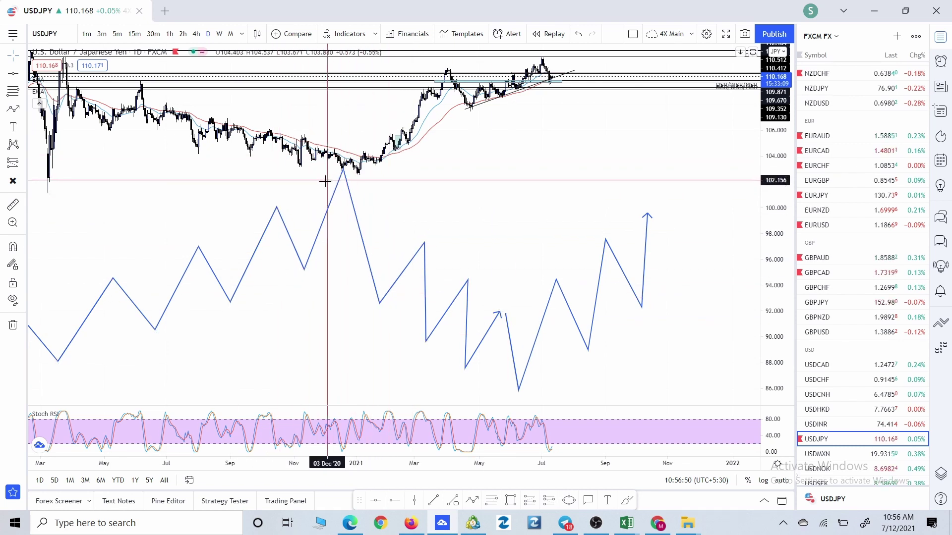
pyautogui.click(484, 332)
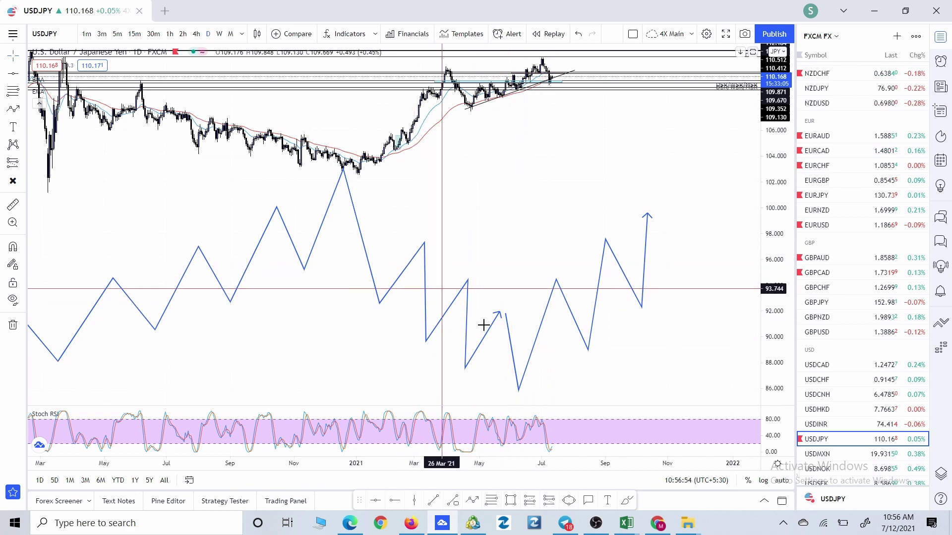
pyautogui.moveTo(326, 273); pyautogui.dragTo(461, 302)
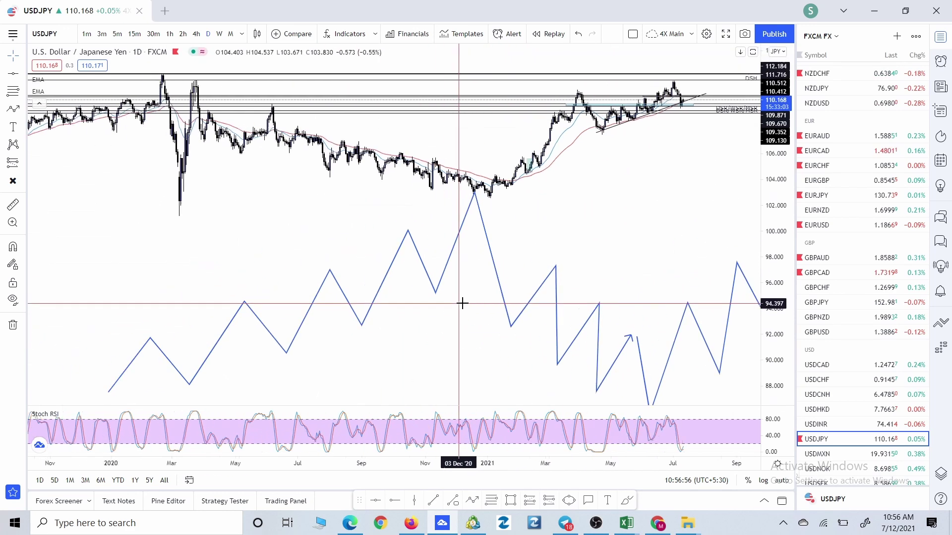
pyautogui.moveTo(772, 310); pyautogui.dragTo(423, 304)
pyautogui.moveTo(396, 272); pyautogui.dragTo(460, 308)
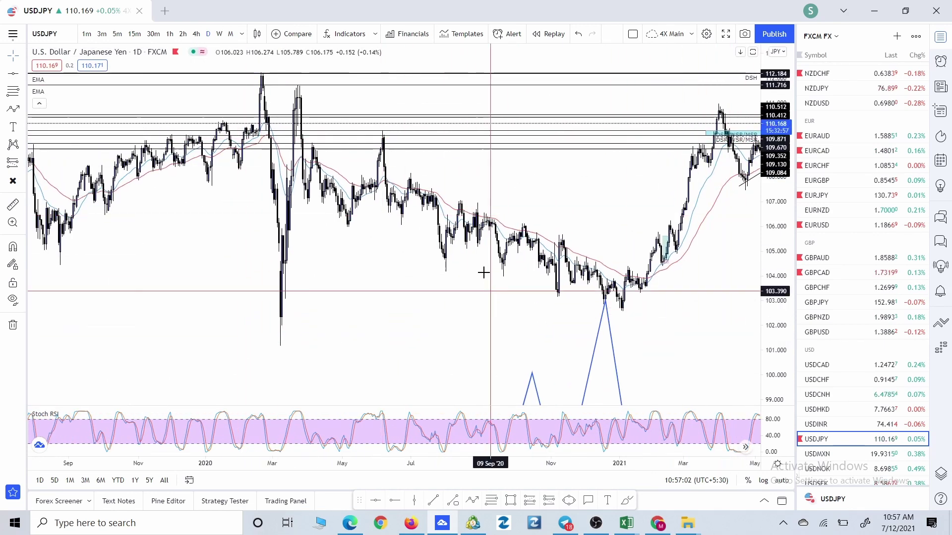
pyautogui.scroll(3, 484, 273)
pyautogui.moveTo(484, 272); pyautogui.dragTo(408, 344)
pyautogui.moveTo(591, 290); pyautogui.dragTo(609, 225)
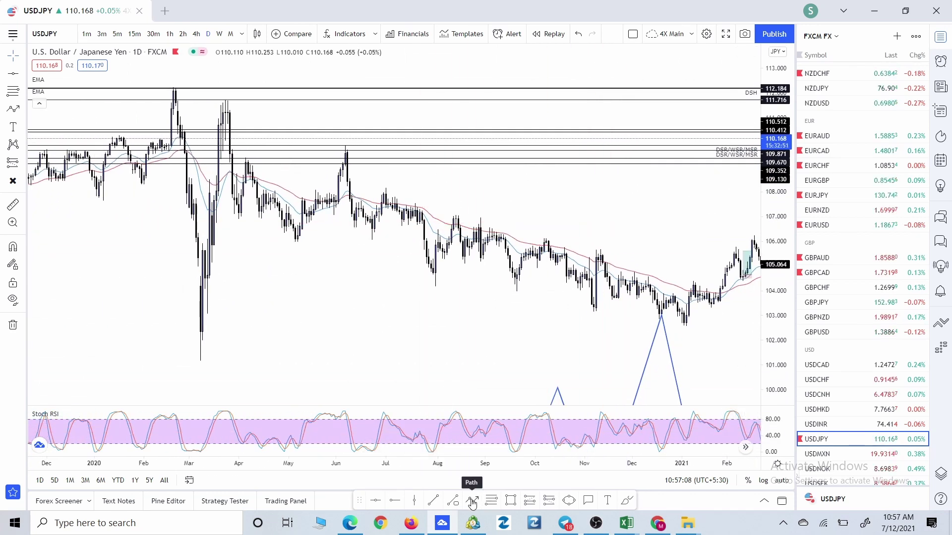
# Start a Path at the June 2020 high near 109.9, tracing the June–August 2020 swings
pyautogui.click(348, 150)
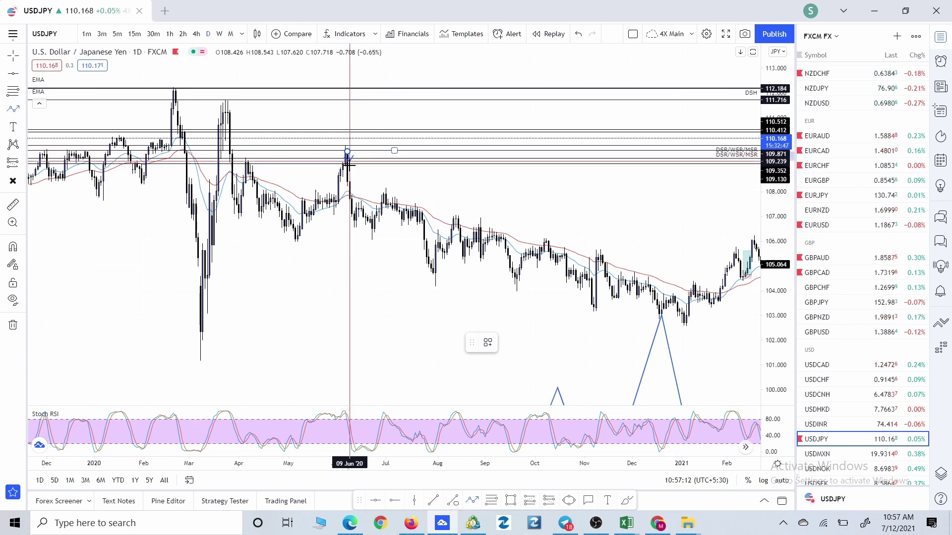
pyautogui.click(356, 228)
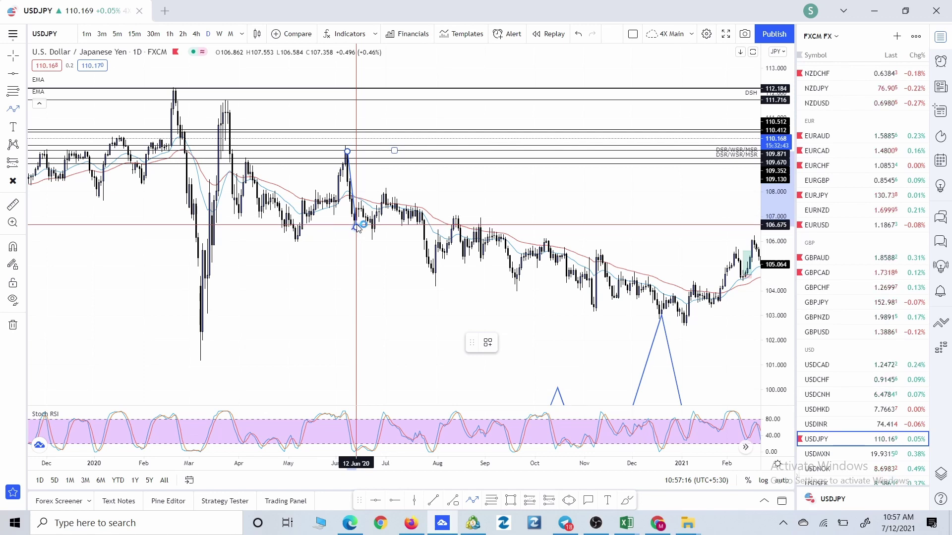
pyautogui.click(368, 198)
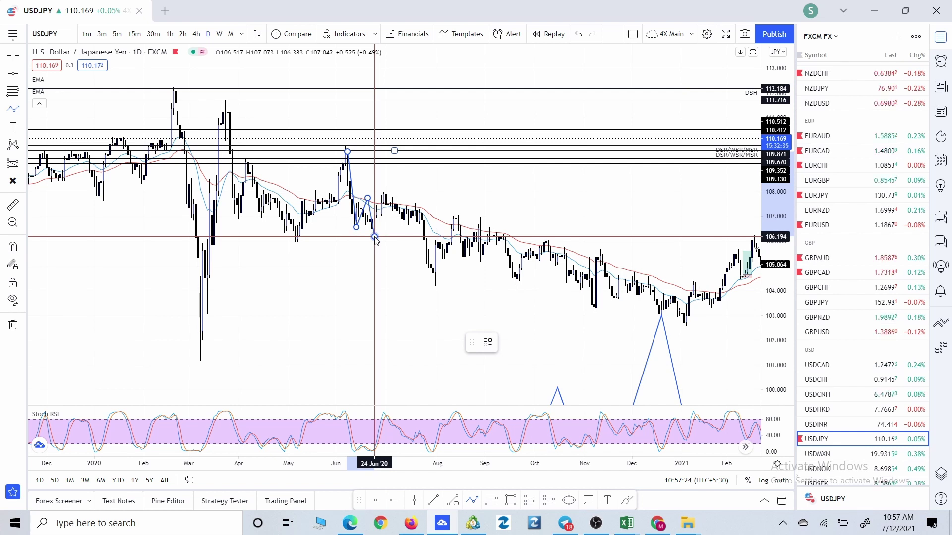
pyautogui.click(375, 237)
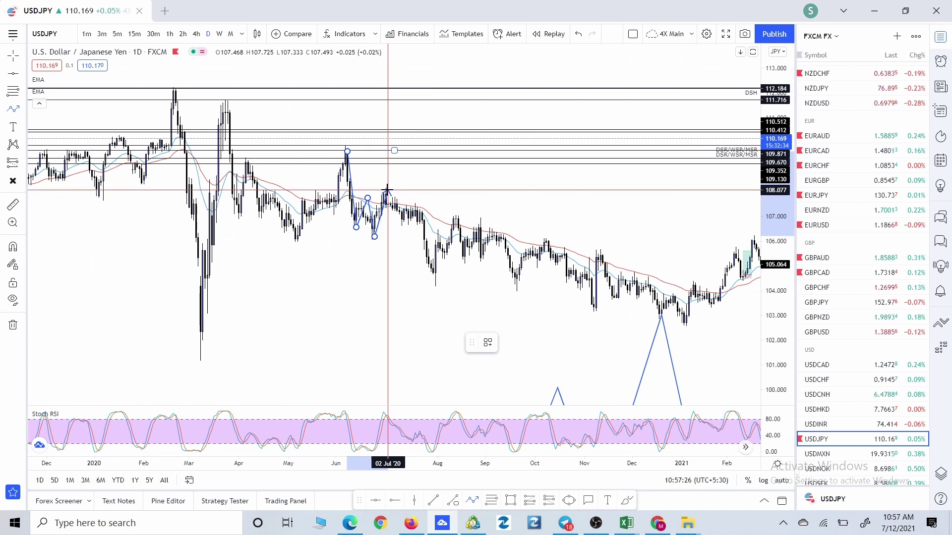
pyautogui.click(388, 189)
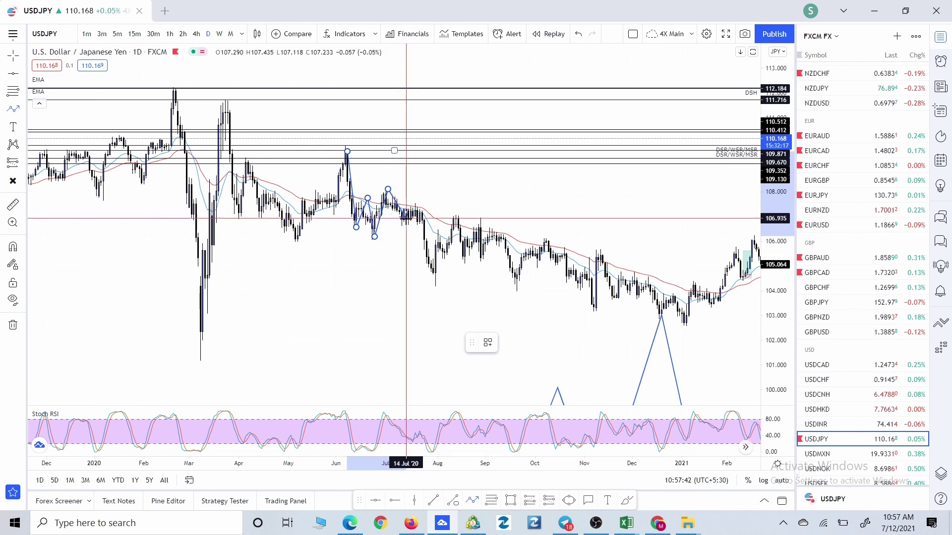
pyautogui.click(437, 279)
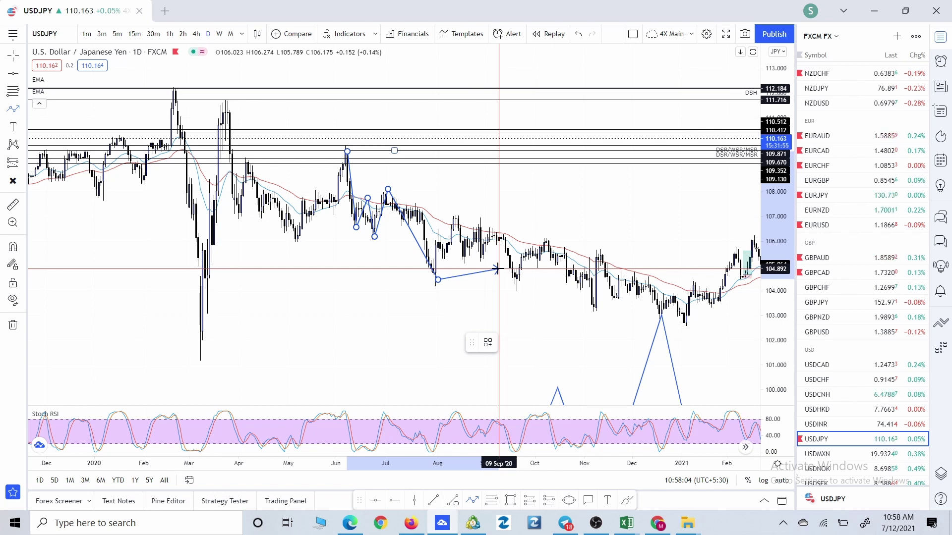
pyautogui.click(455, 217)
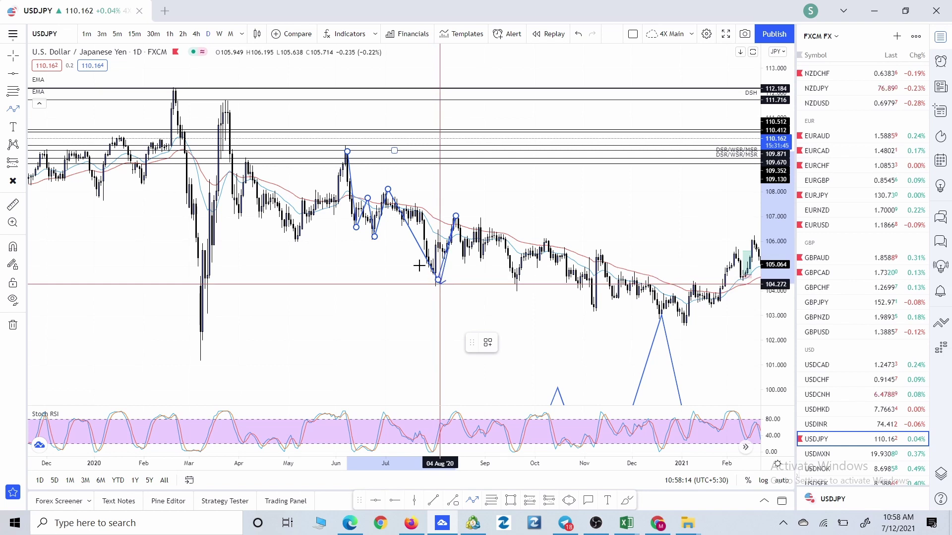
# Continue the path through the November 2020 low and high, December low and late-December high
pyautogui.click(439, 281)
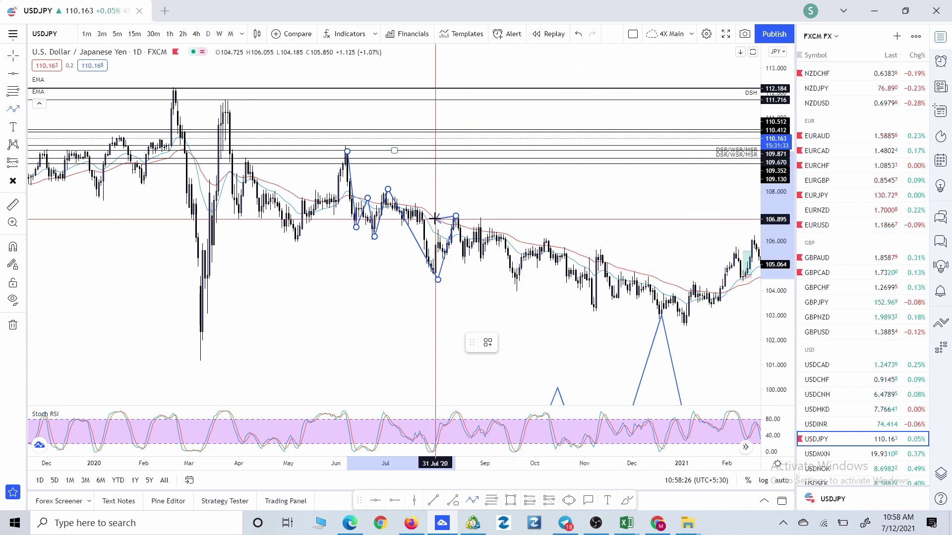
pyautogui.click(598, 310)
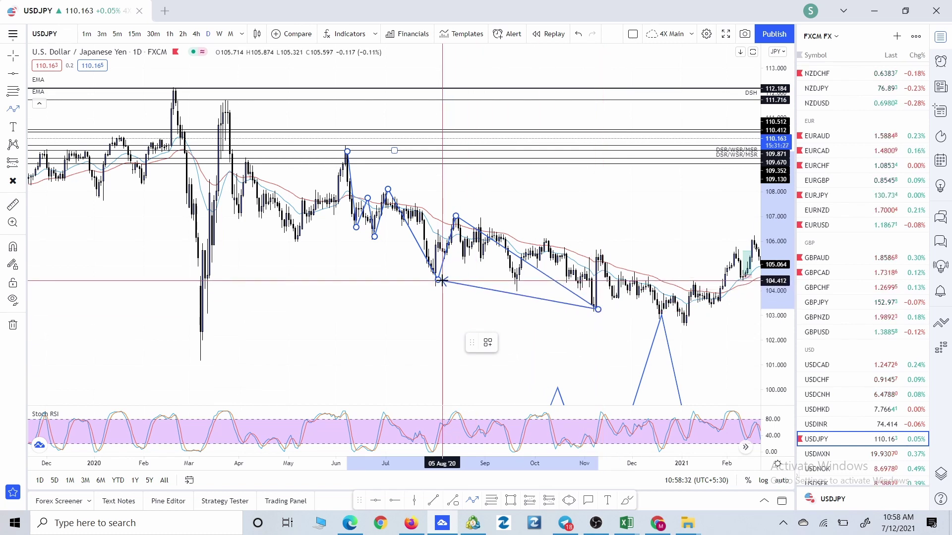
pyautogui.doubleClick(600, 312)
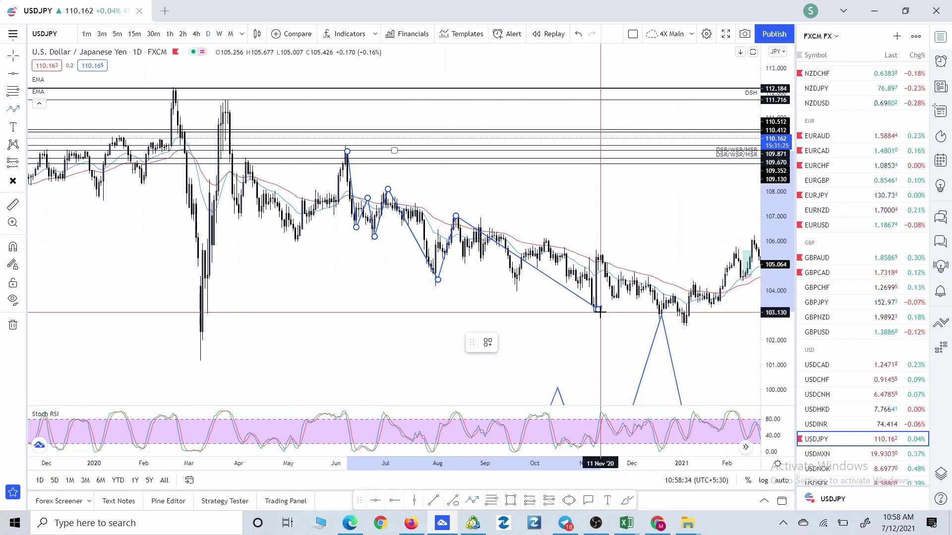
pyautogui.click(605, 250)
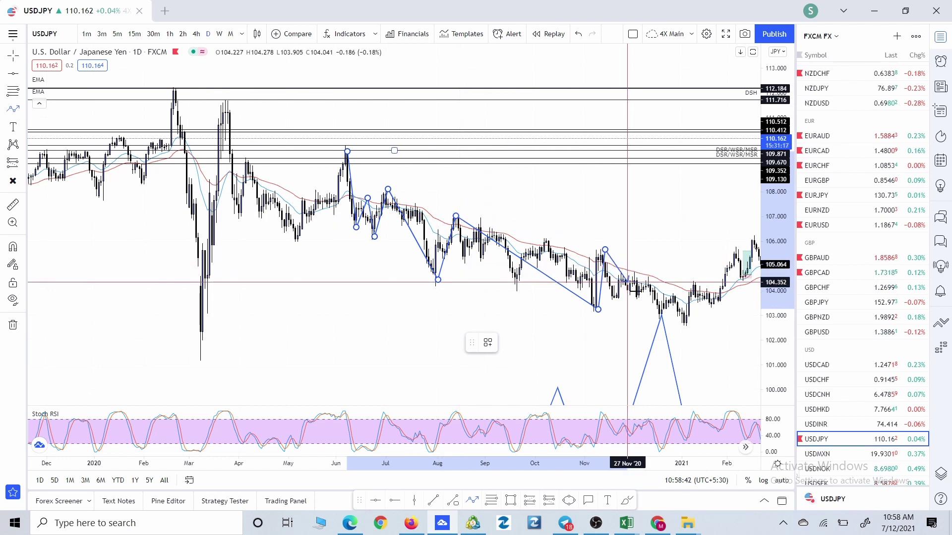
pyautogui.click(659, 318)
pyautogui.click(675, 287)
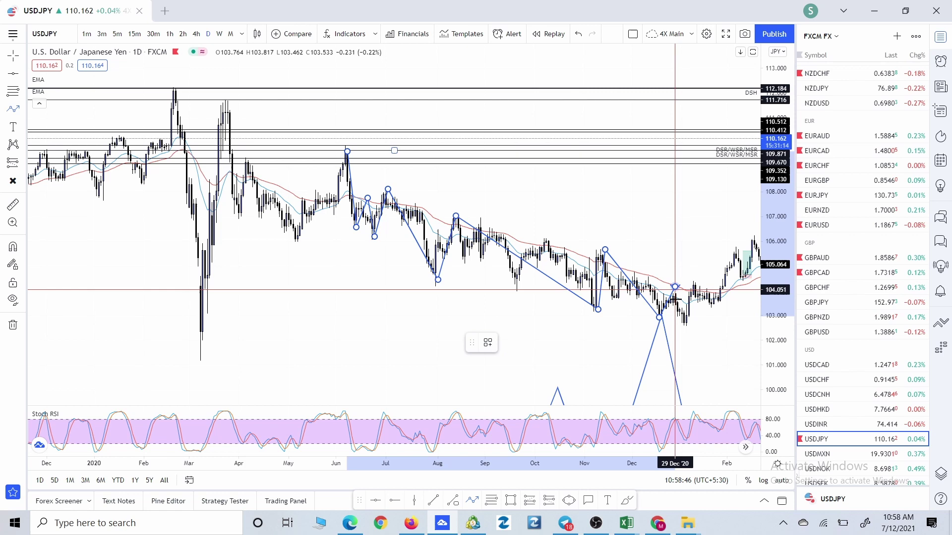
# Finish the path at the January 2021 low, then delete the stray zigzag below the candles
pyautogui.doubleClick(679, 320)
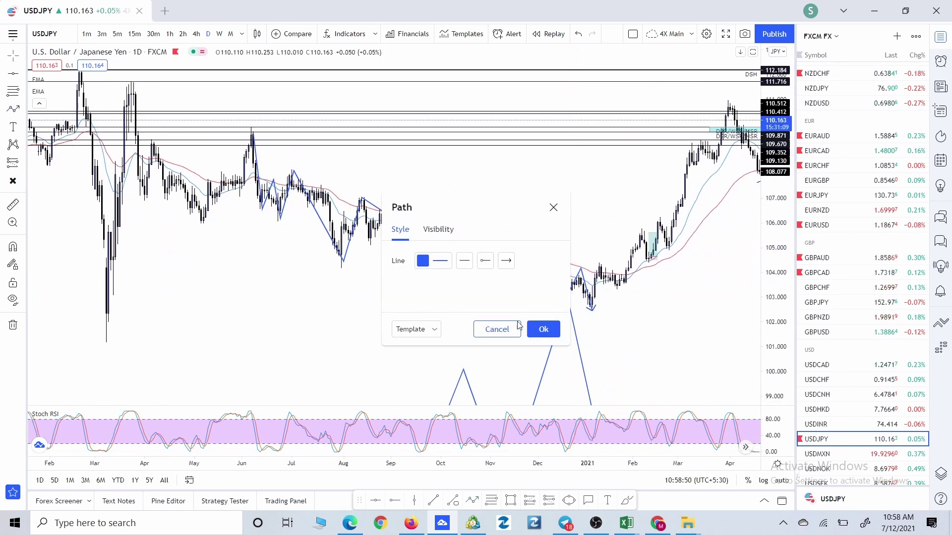
pyautogui.click(542, 329)
pyautogui.moveTo(613, 329); pyautogui.dragTo(401, 281)
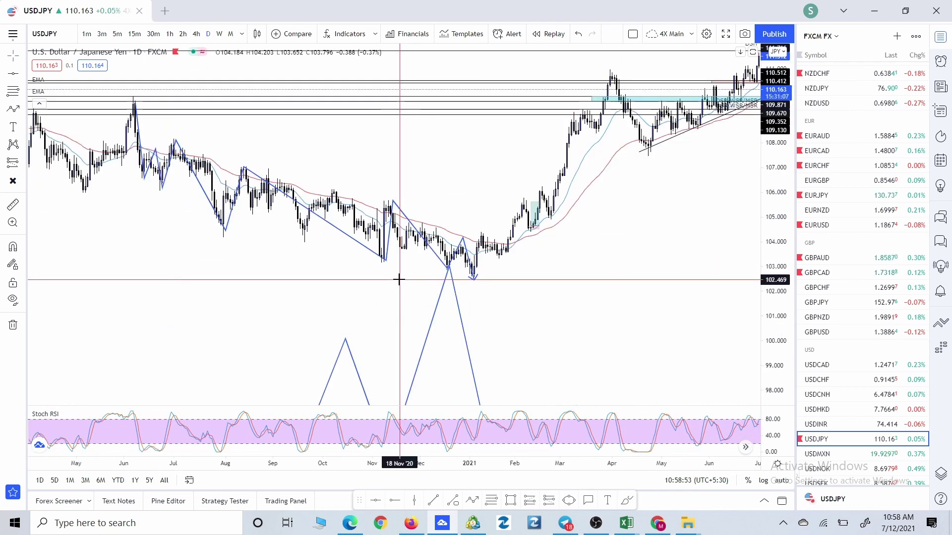
pyautogui.click(439, 301)
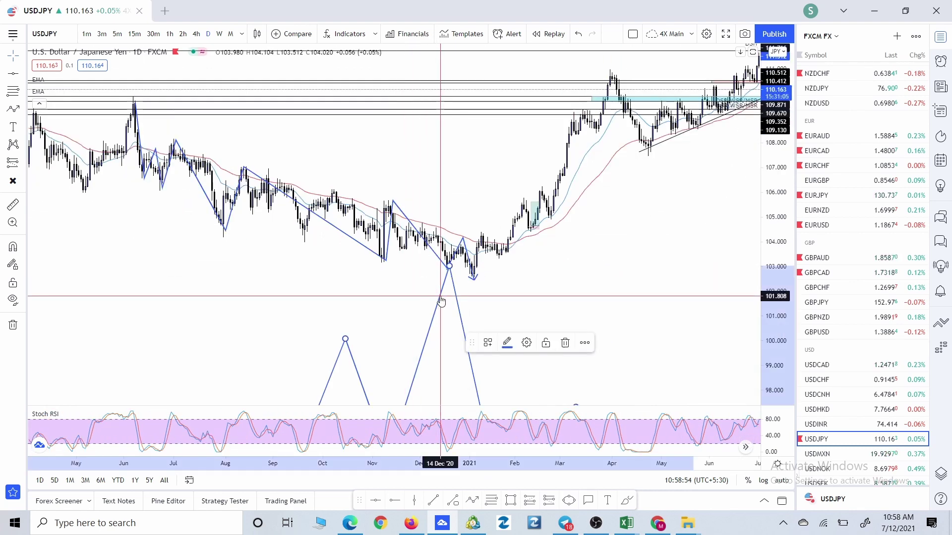
pyautogui.press('Delete')
# Zoom the chart to show roughly July through April
pyautogui.hscroll(3, 517, 306)
pyautogui.hscroll(-5, 516, 312)
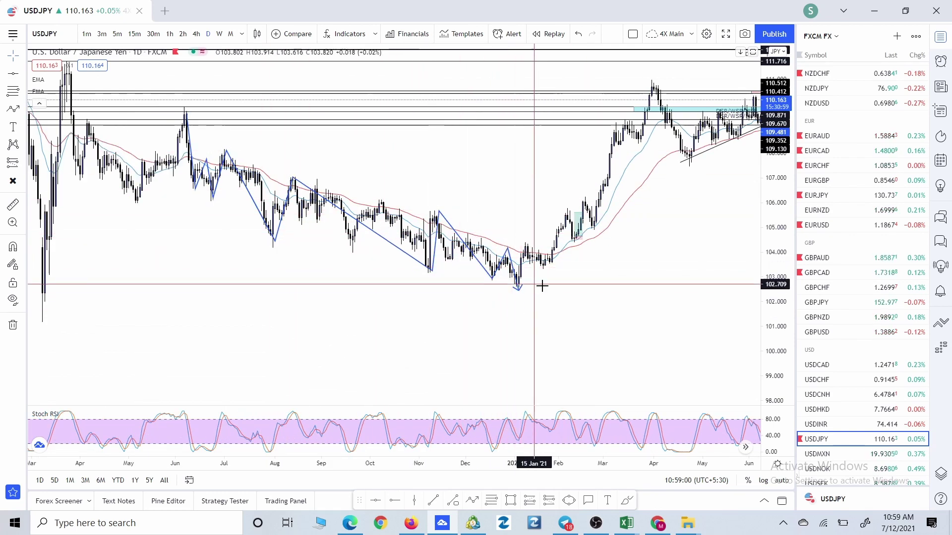
pyautogui.scroll(3, 546, 293)
pyautogui.scroll(3, 534, 307)
pyautogui.hscroll(-3, 722, 454)
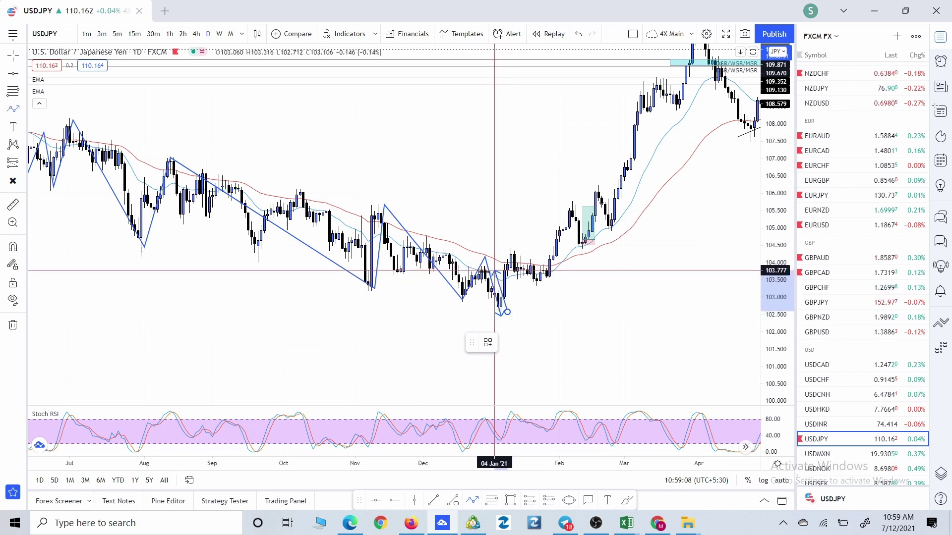
# Draw a zigzag starting just above the January low, then delete the misplaced path
pyautogui.click(521, 281)
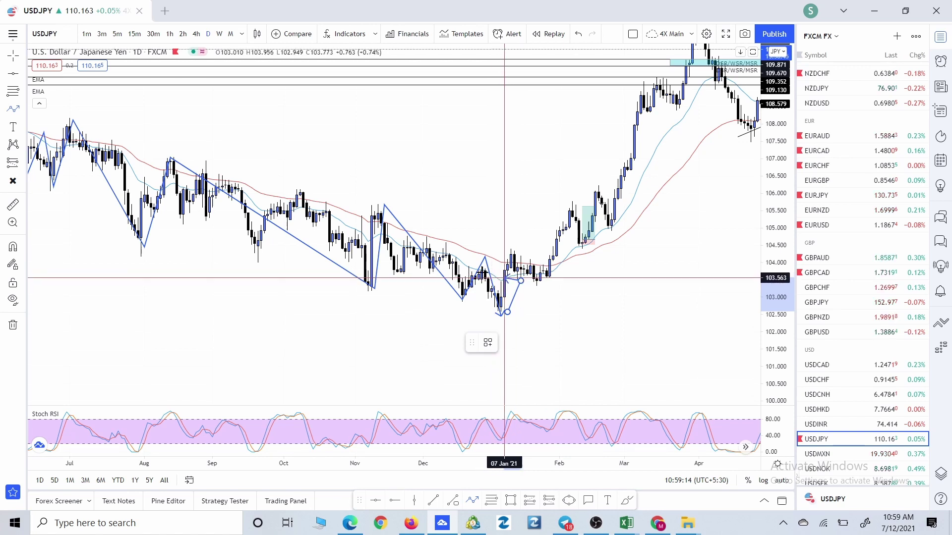
pyautogui.click(549, 340)
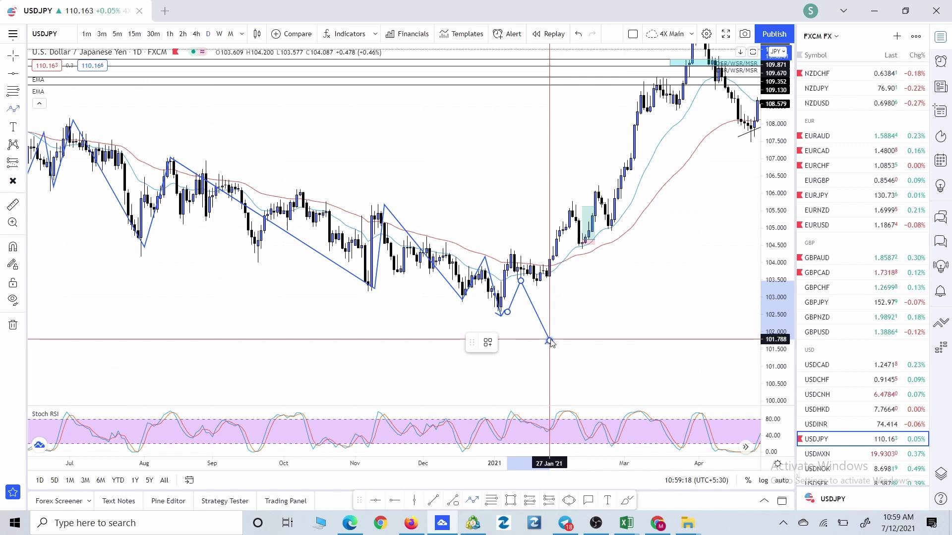
pyautogui.click(579, 309)
pyautogui.click(599, 364)
pyautogui.click(637, 318)
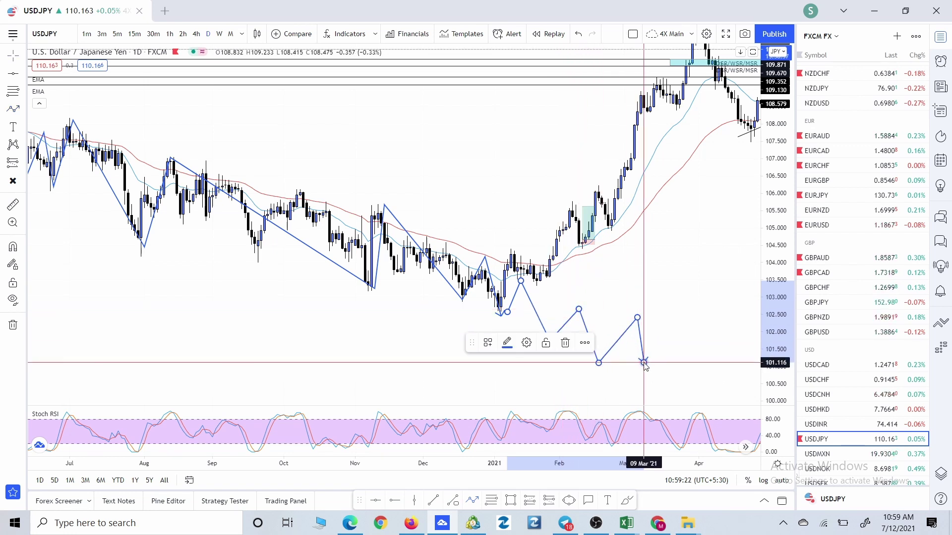
pyautogui.doubleClick(644, 364)
pyautogui.click(512, 331)
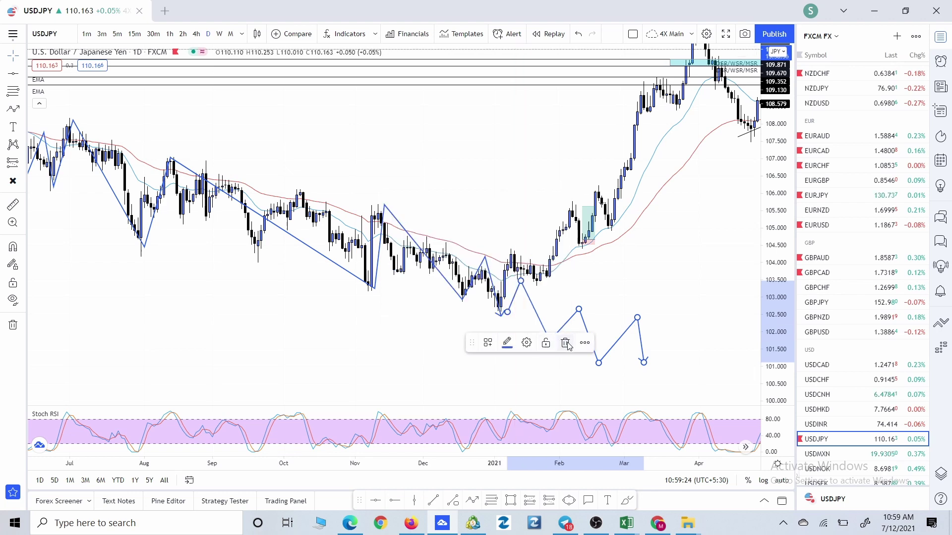
pyautogui.click(566, 343)
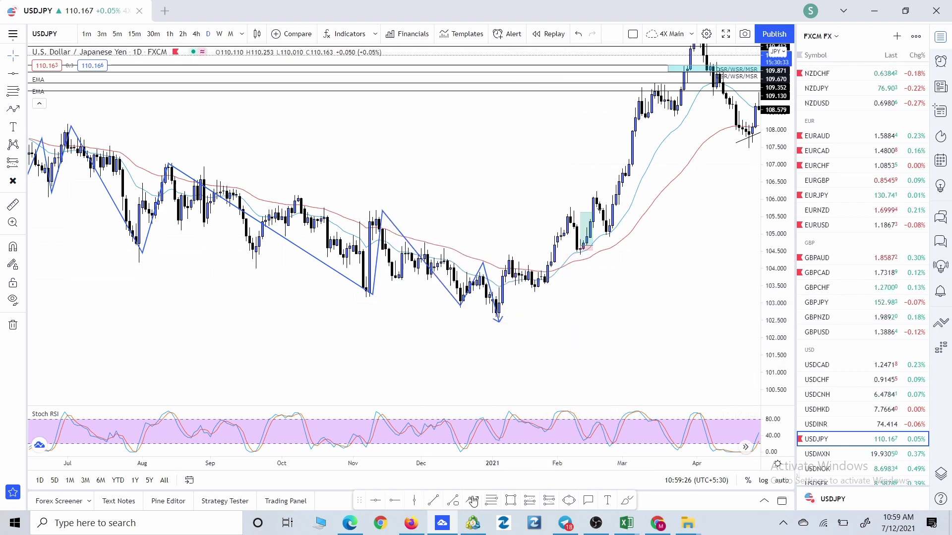
# Start a new Path at the January 2021 low through the mid-January high, 103.391 dip and early-February peak
pyautogui.click(473, 501)
pyautogui.click(508, 314)
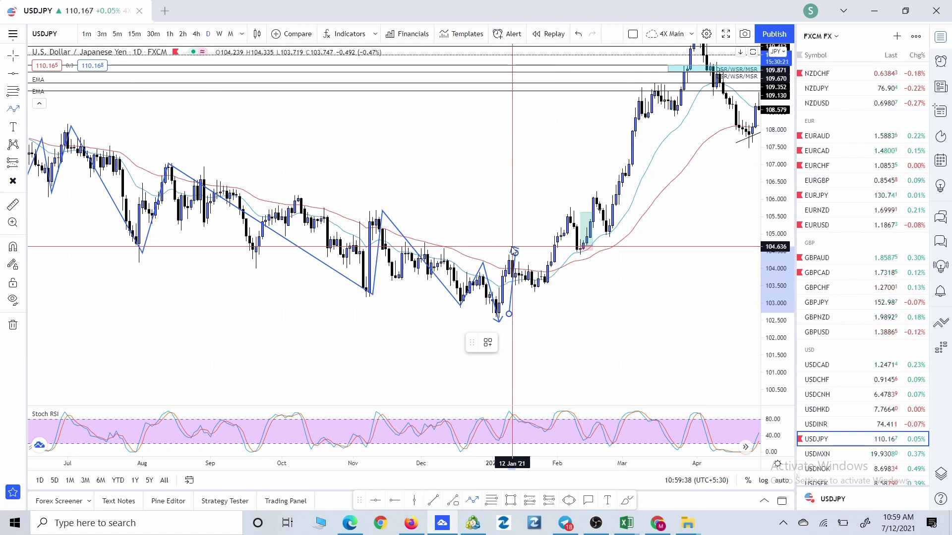
pyautogui.click(515, 254)
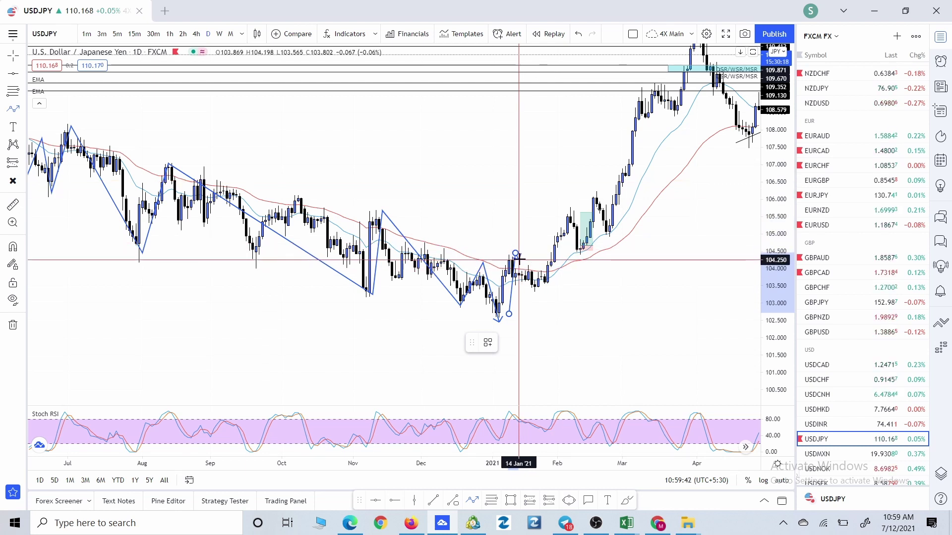
pyautogui.click(544, 289)
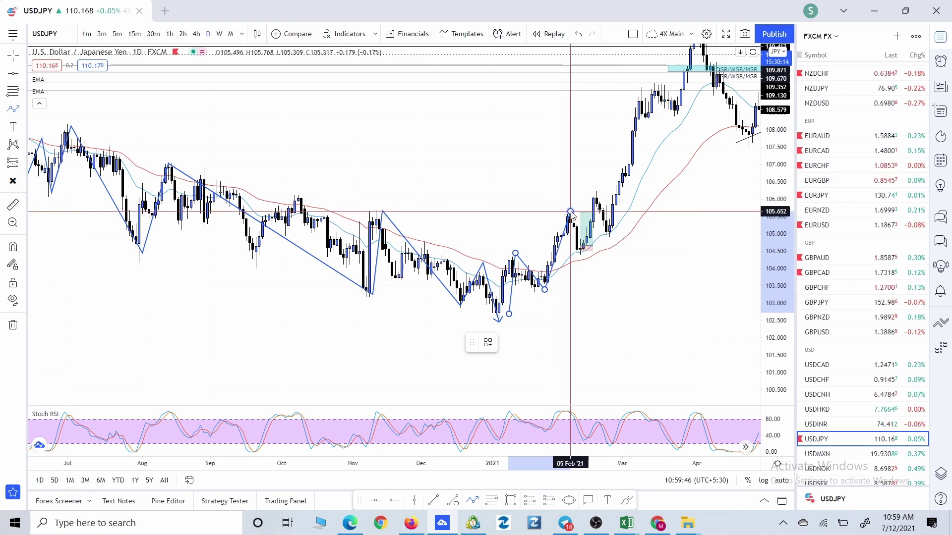
pyautogui.click(570, 212)
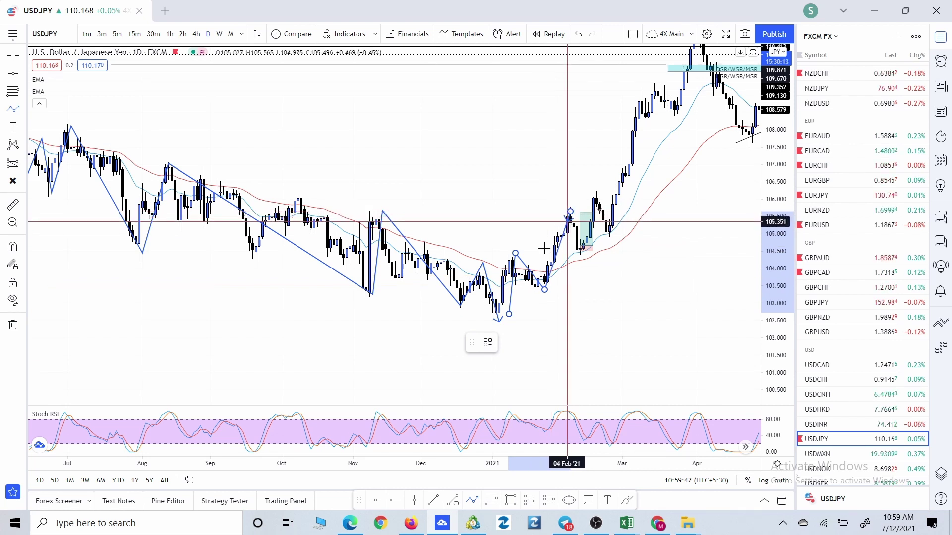
pyautogui.click(516, 253)
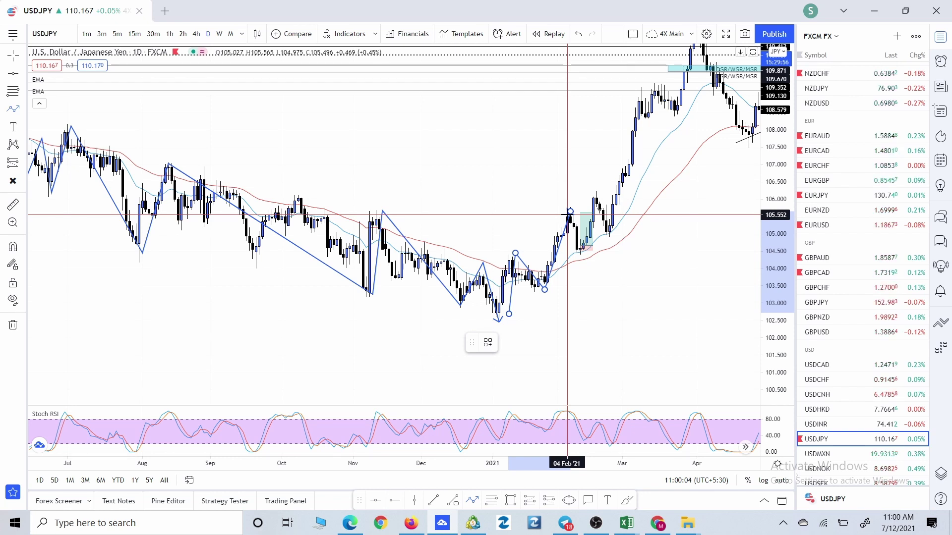
# Extend the path through the mid-February dip, late-February peak and 105 dip to the 108.5 March high
pyautogui.click(584, 255)
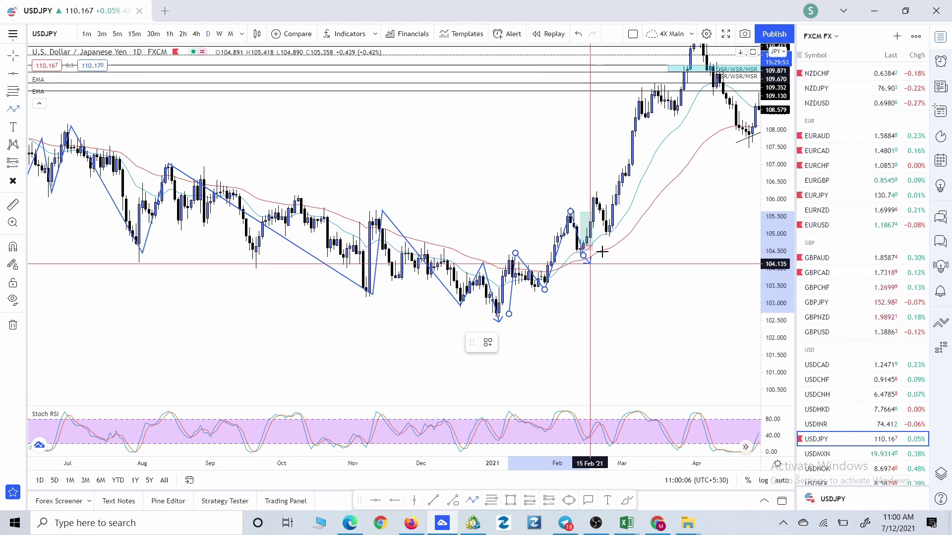
pyautogui.click(597, 191)
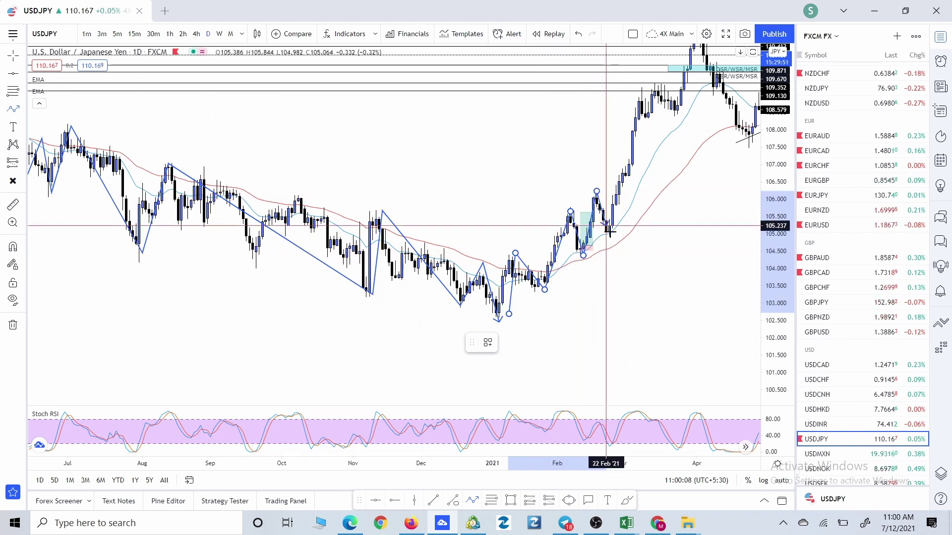
pyautogui.click(612, 234)
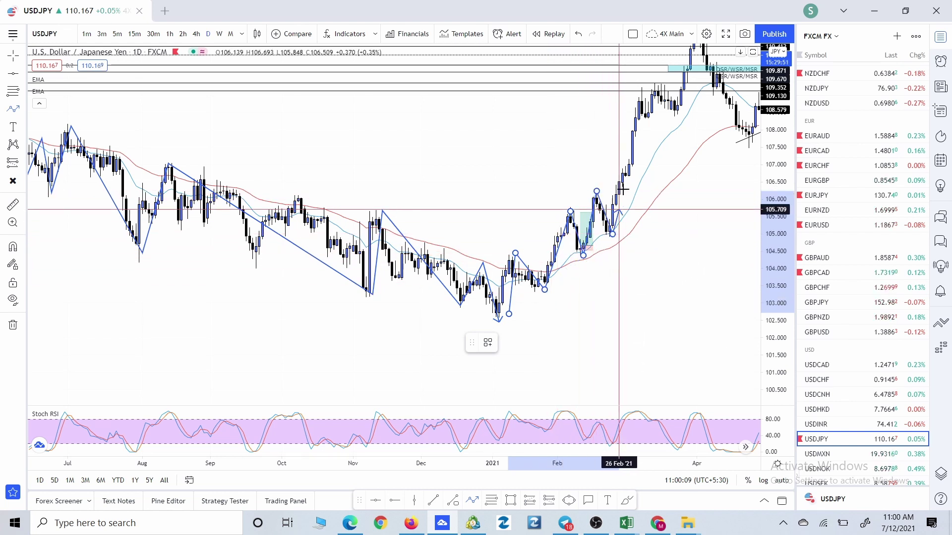
pyautogui.click(654, 117)
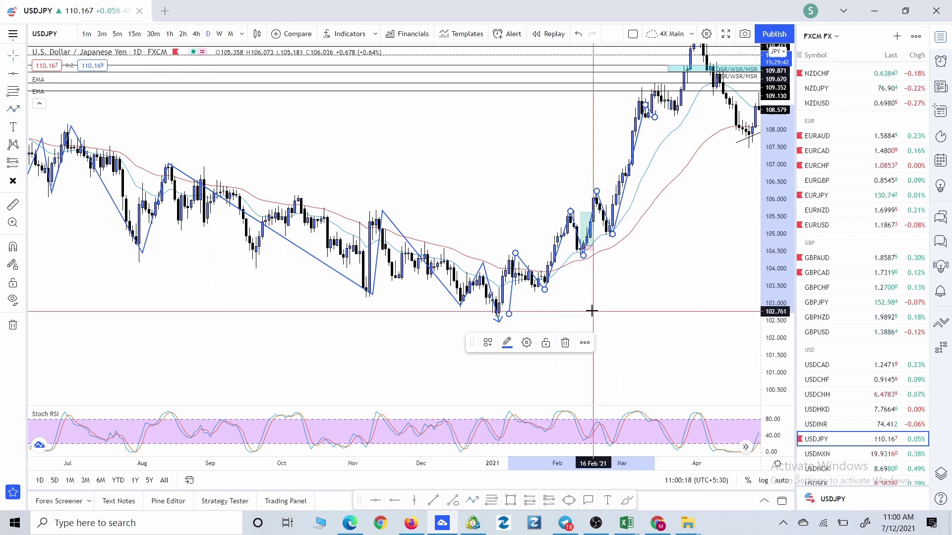
pyautogui.moveTo(161, 170); pyautogui.dragTo(108, 213)
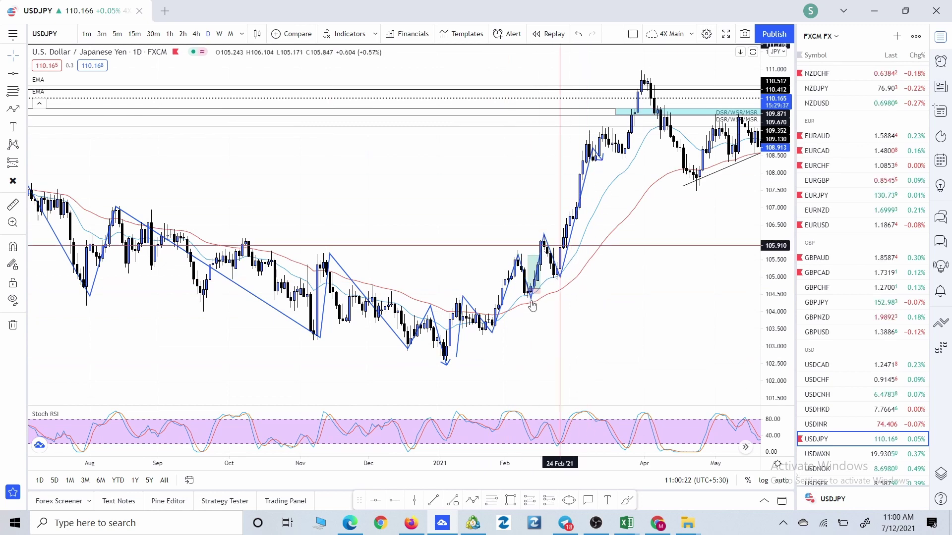
# Draw a yellow ellipse around the December 2020–January 2021 range near 102.5–104.5
pyautogui.moveTo(511, 355); pyautogui.dragTo(511, 314)
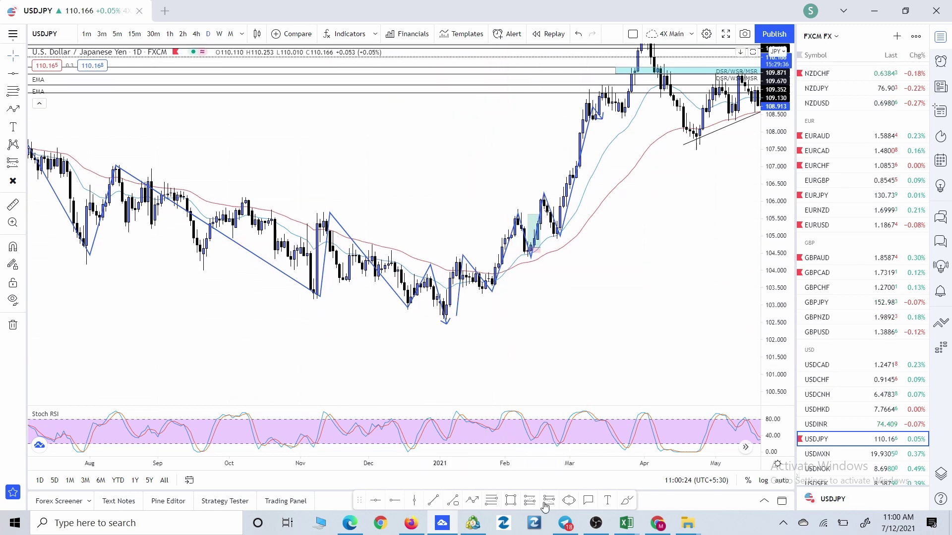
pyautogui.click(569, 501)
pyautogui.click(388, 320)
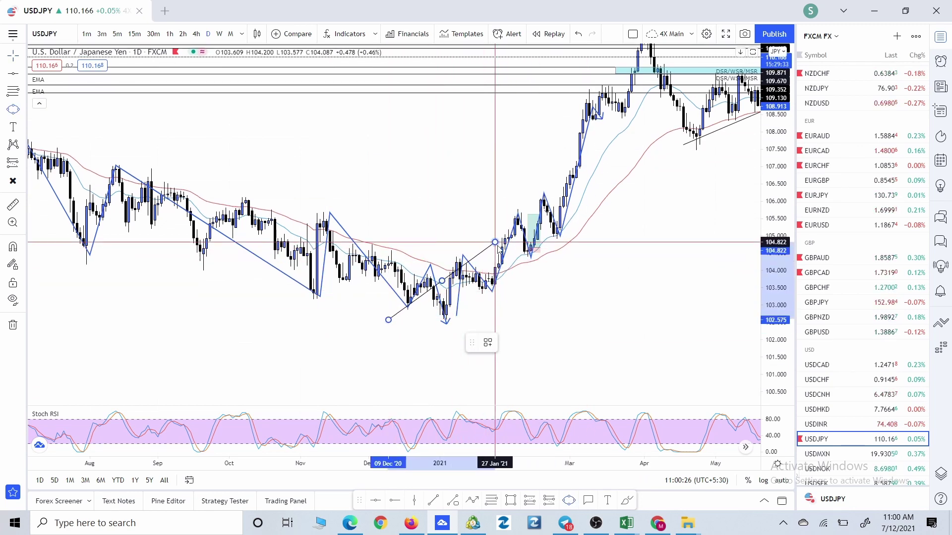
pyautogui.click(494, 243)
pyautogui.click(516, 261)
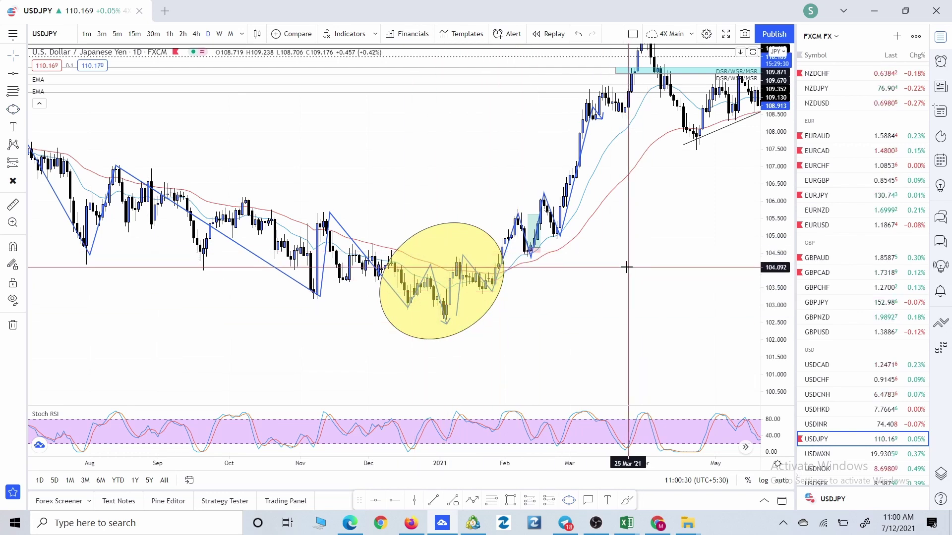
pyautogui.moveTo(635, 226); pyautogui.dragTo(631, 233)
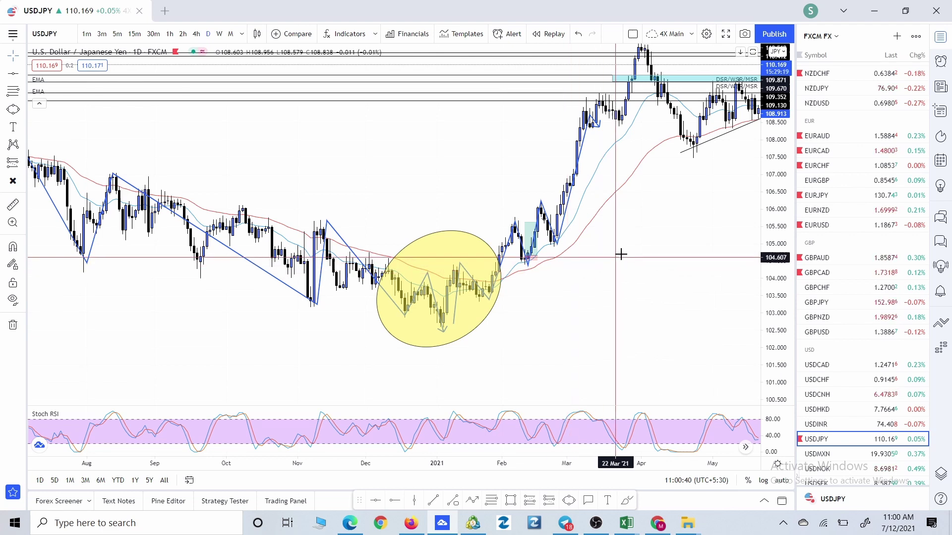
pyautogui.moveTo(618, 255); pyautogui.dragTo(606, 270)
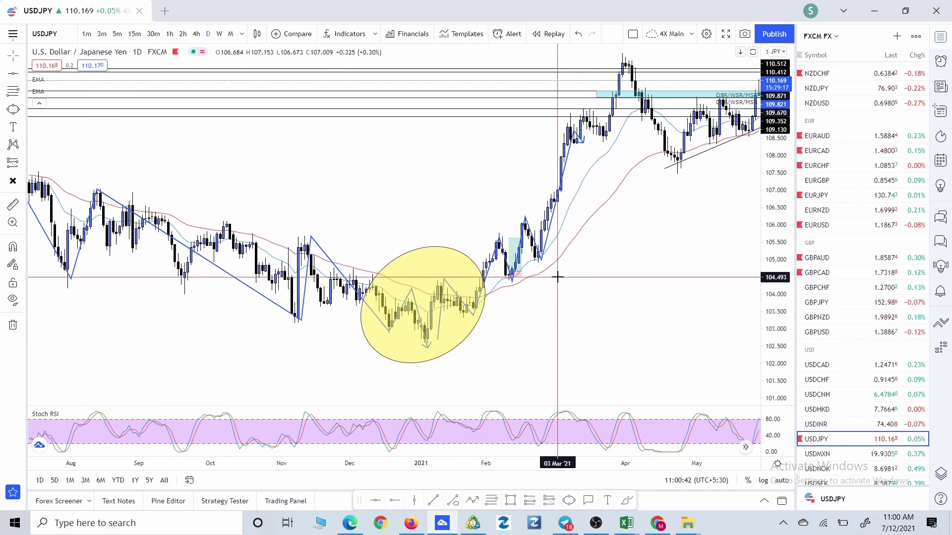